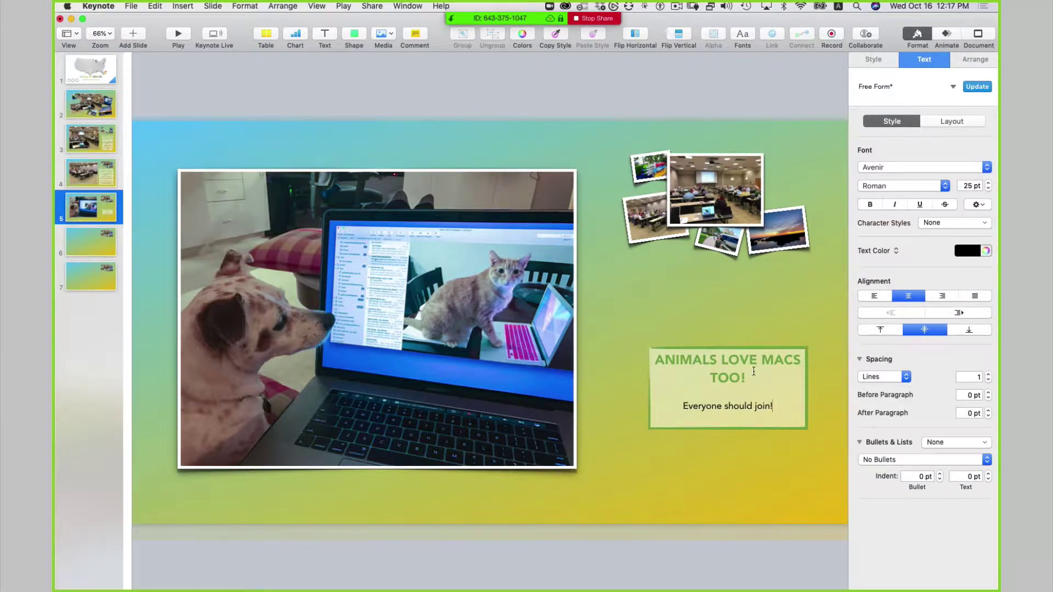
Move the "Animals love Macs too!" text box on slide 5 up, closer to the small photo collage.
{"action": "left_click", "coordinate": [731, 475]}
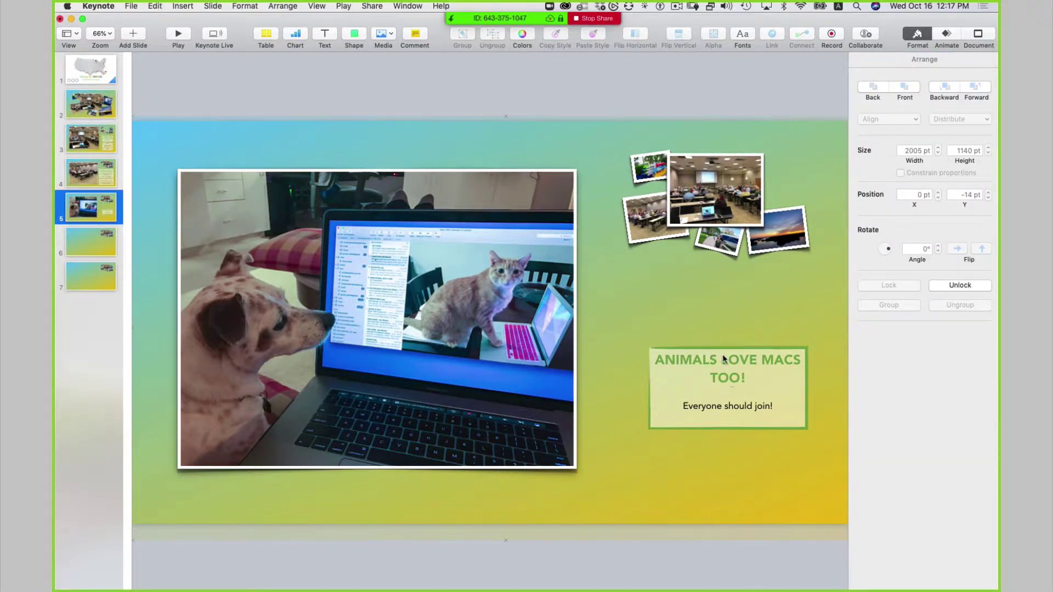
{"action": "left_click_drag", "start_coordinate": [730, 384], "coordinate": [717, 345]}
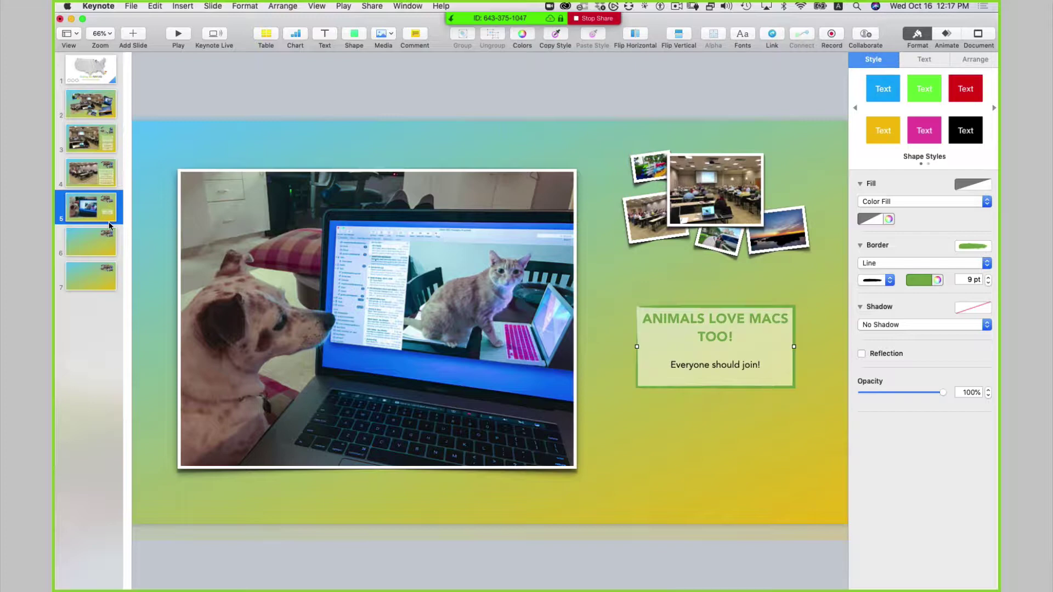
Unlock the gradient background shape on slide 6 and delete it.
{"action": "left_click", "coordinate": [97, 252]}
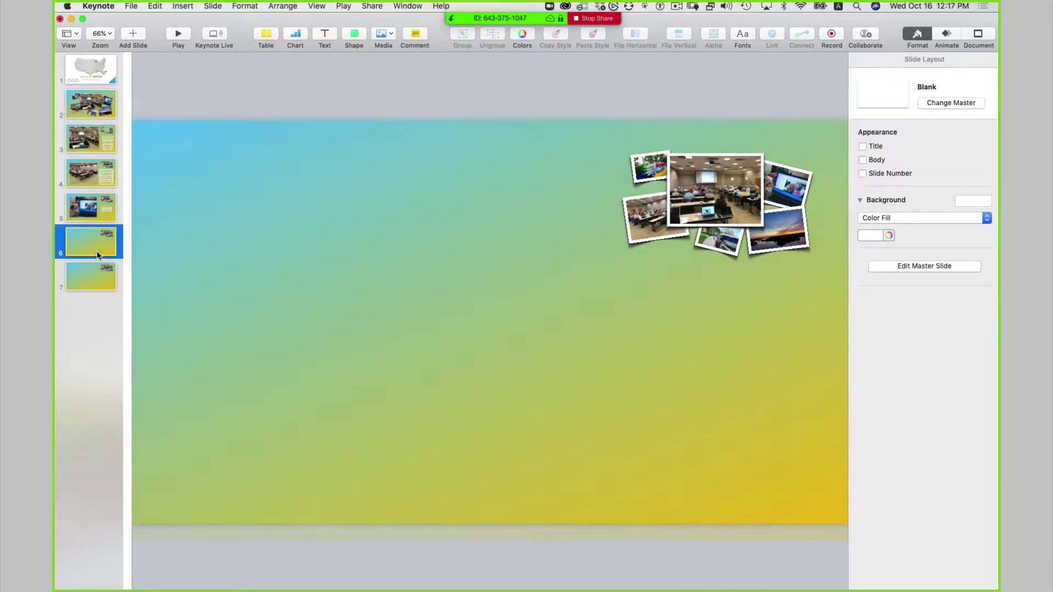
{"action": "left_click", "coordinate": [264, 218]}
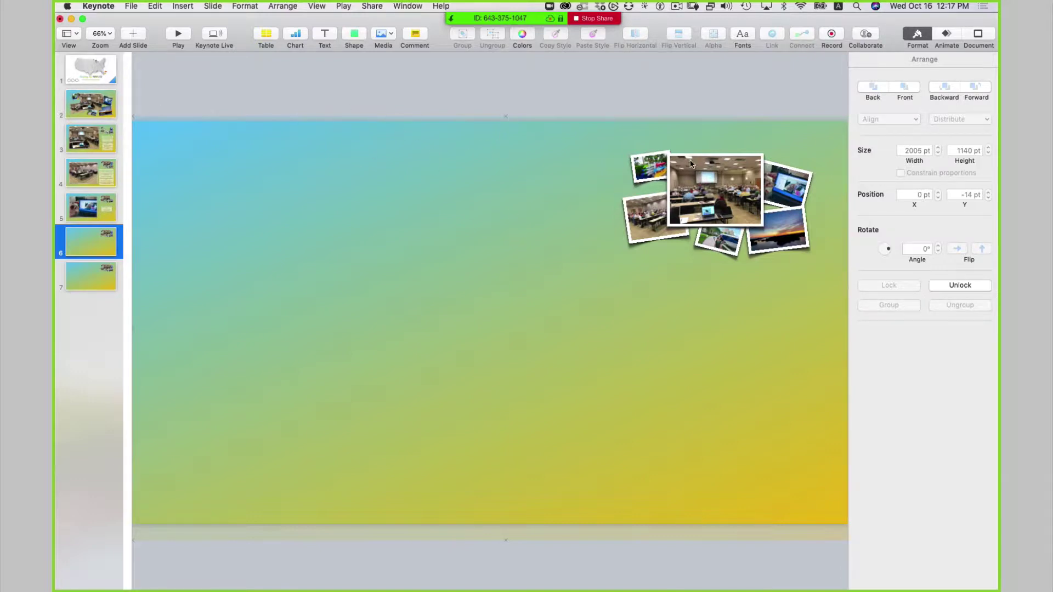
{"action": "left_click", "coordinate": [789, 188]}
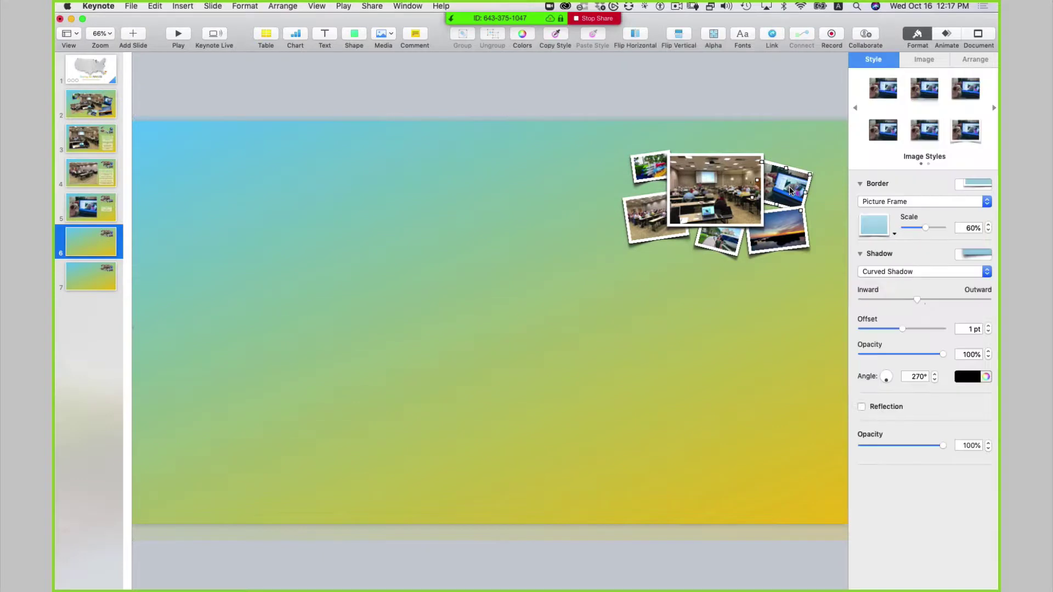
{"action": "left_click", "coordinate": [787, 234]}
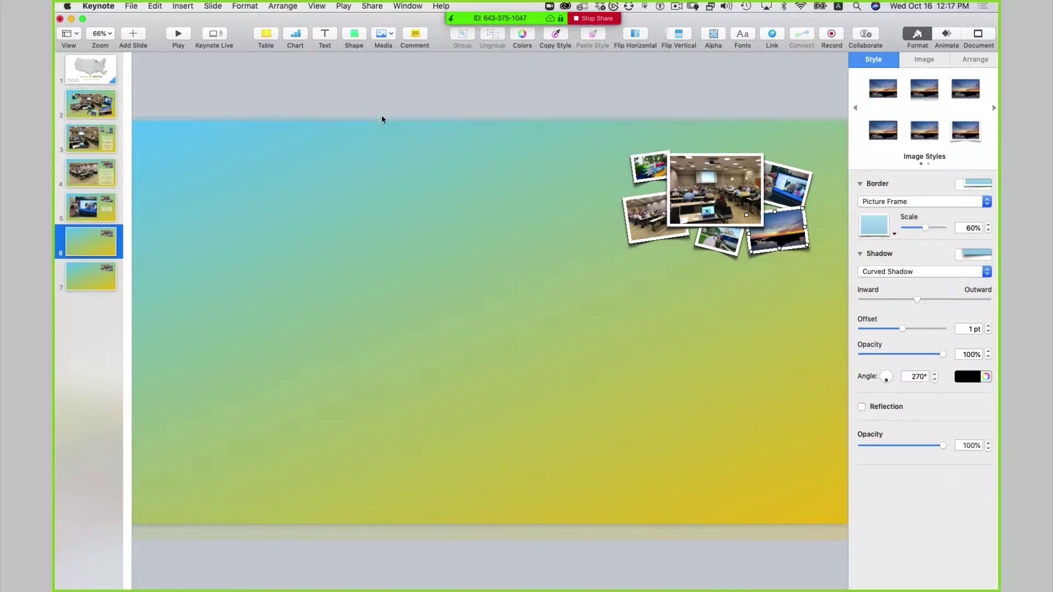
{"action": "left_click", "coordinate": [391, 137]}
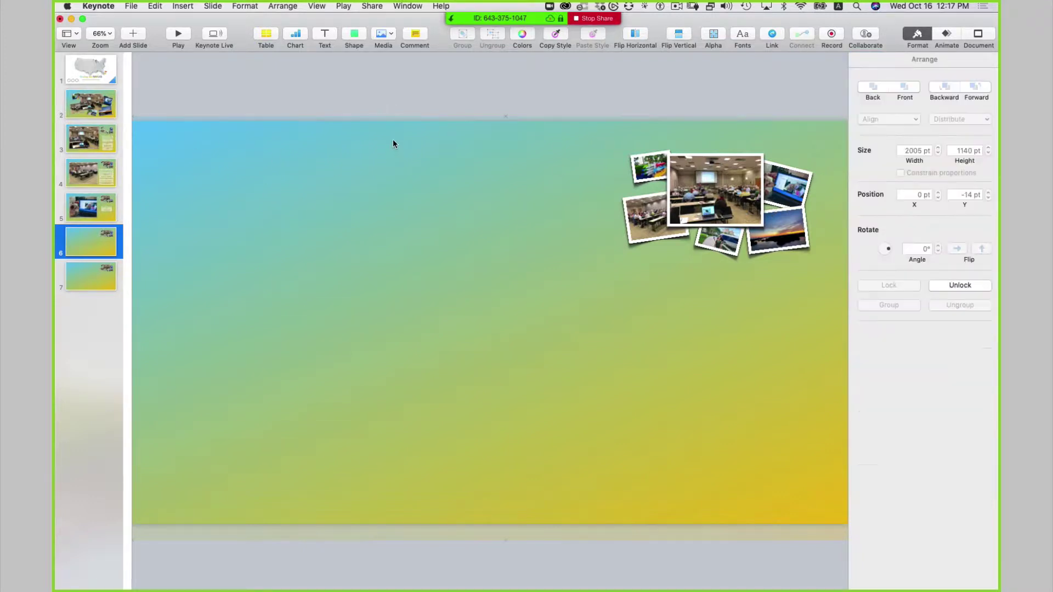
{"action": "left_click", "coordinate": [282, 6]}
{"action": "left_click", "coordinate": [293, 143]}
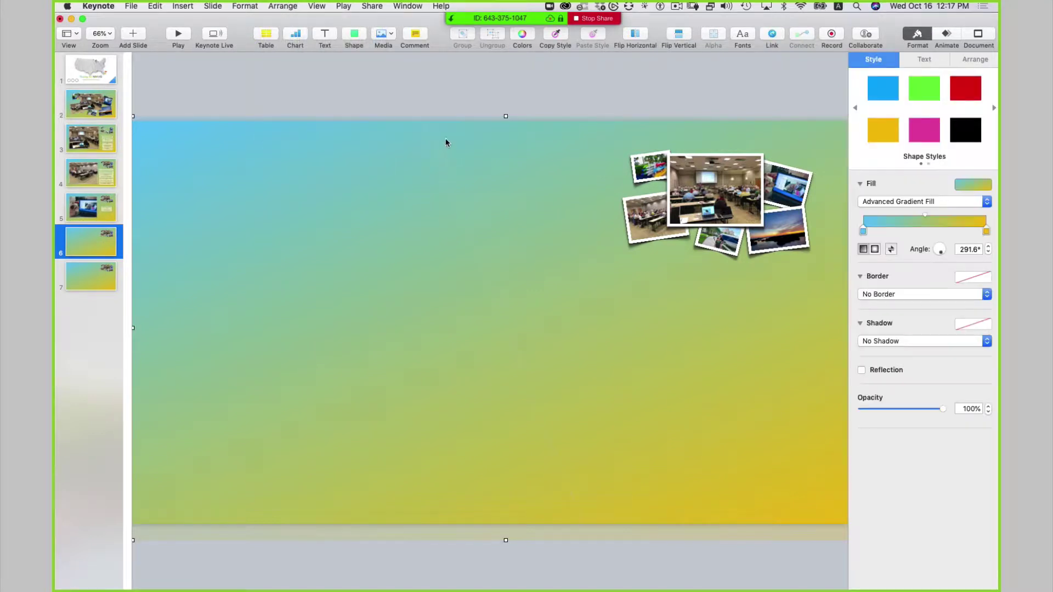
{"action": "key", "text": "Delete"}
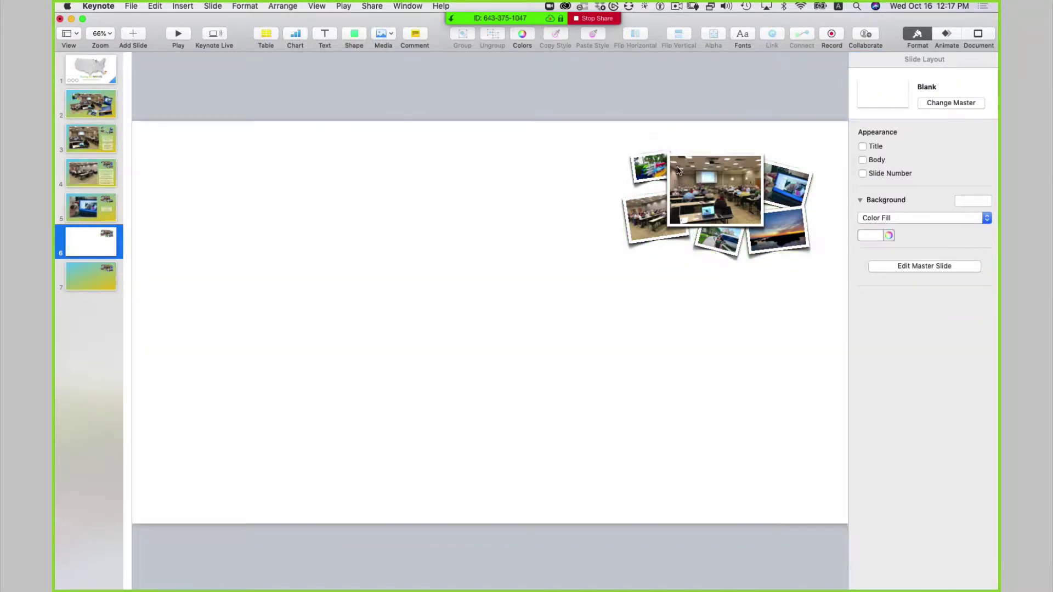
Pull the sunset photo out of the collage on slide 6 and delete all the other photos.
{"action": "left_click_drag", "start_coordinate": [793, 229], "coordinate": [450, 281]}
{"action": "left_click_drag", "start_coordinate": [621, 110], "coordinate": [796, 256]}
{"action": "key", "text": "Delete"}
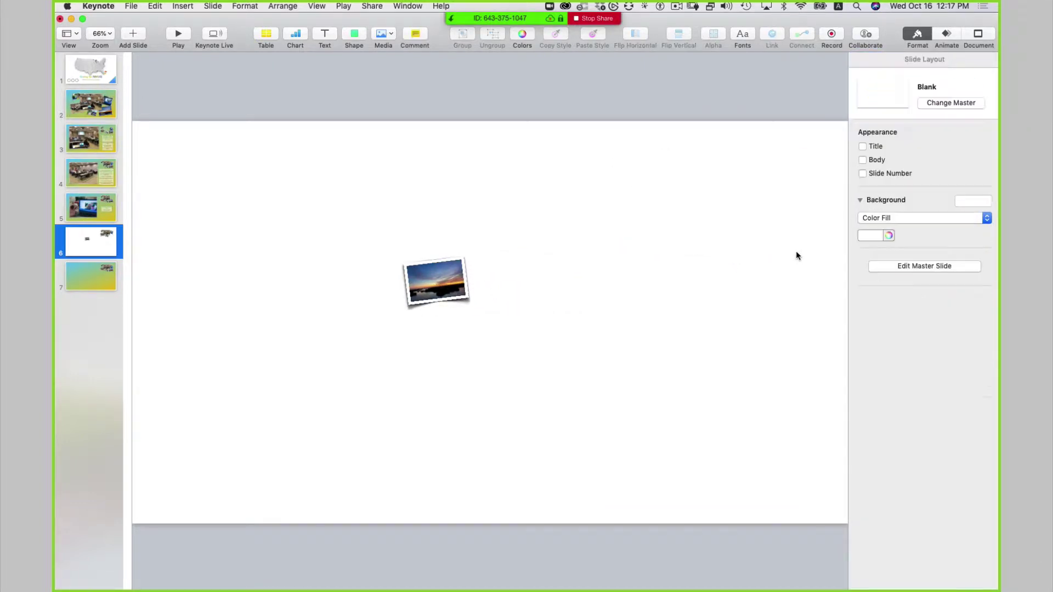
Straighten the sunset photo and enlarge it beyond the slide's edges so its sky fills the whole slide.
{"action": "left_click", "coordinate": [108, 37]}
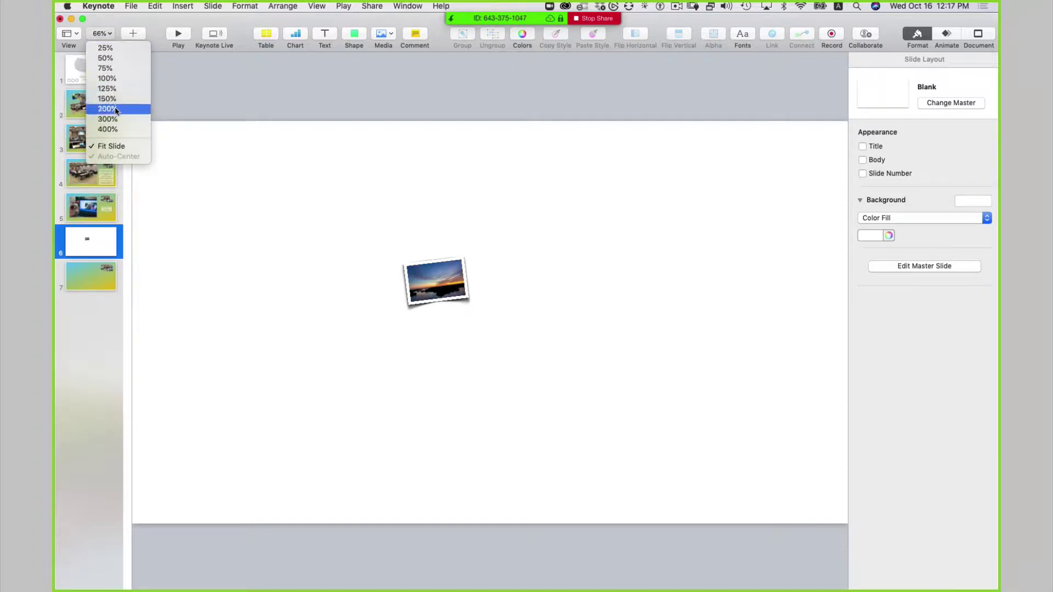
{"action": "left_click", "coordinate": [113, 91]}
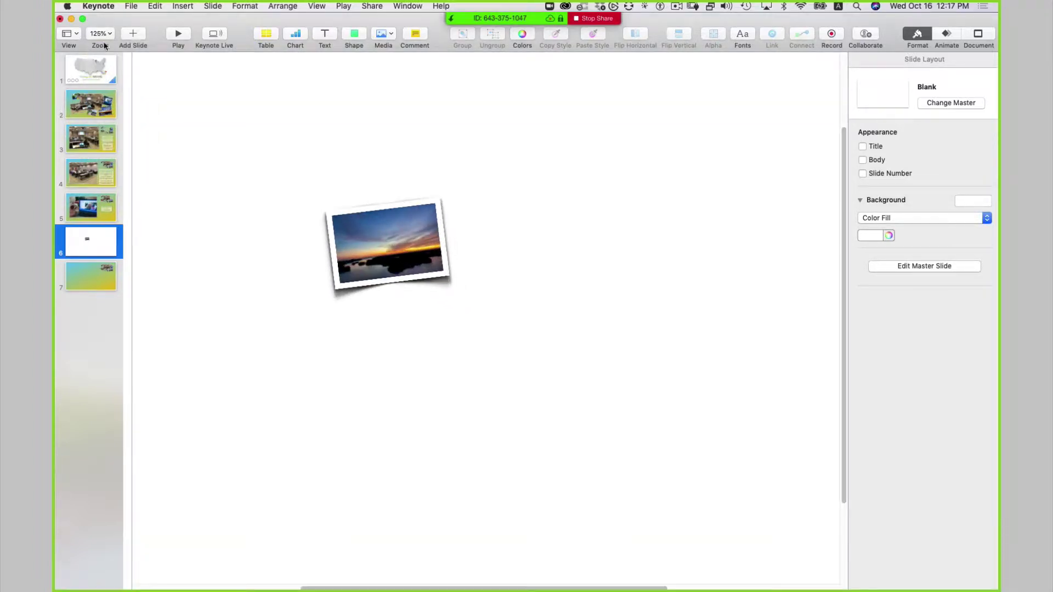
{"action": "left_click", "coordinate": [106, 35]}
{"action": "left_click", "coordinate": [112, 68]}
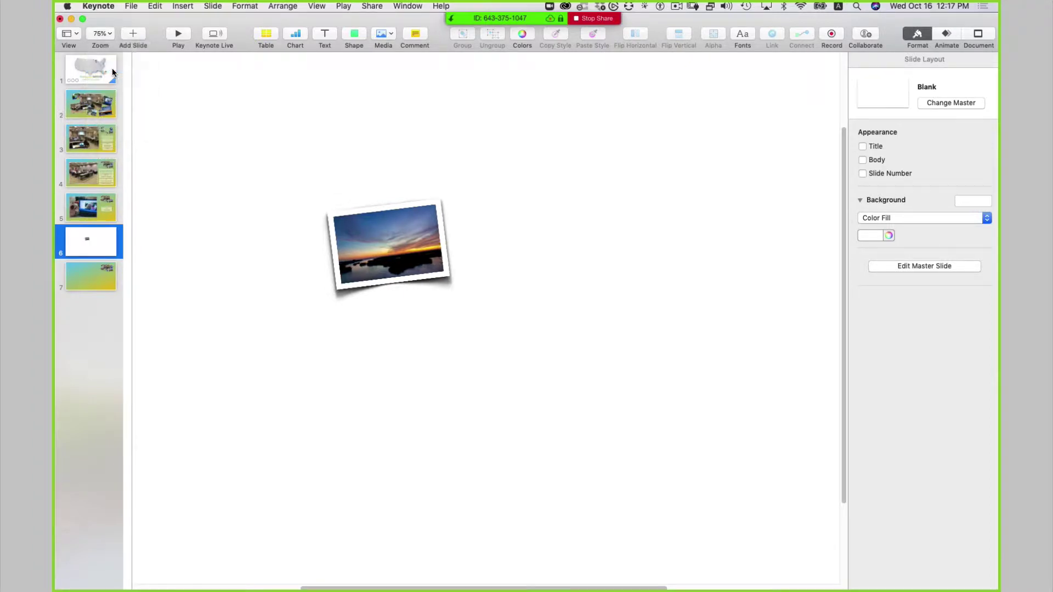
{"action": "left_click", "coordinate": [104, 34]}
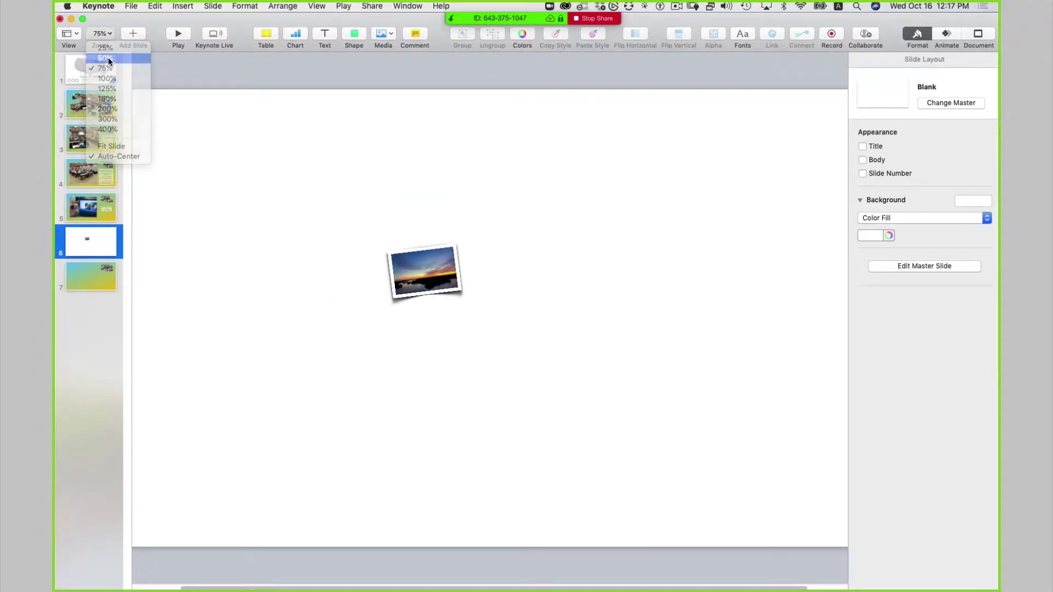
{"action": "left_click", "coordinate": [109, 61]}
{"action": "left_click", "coordinate": [458, 296]}
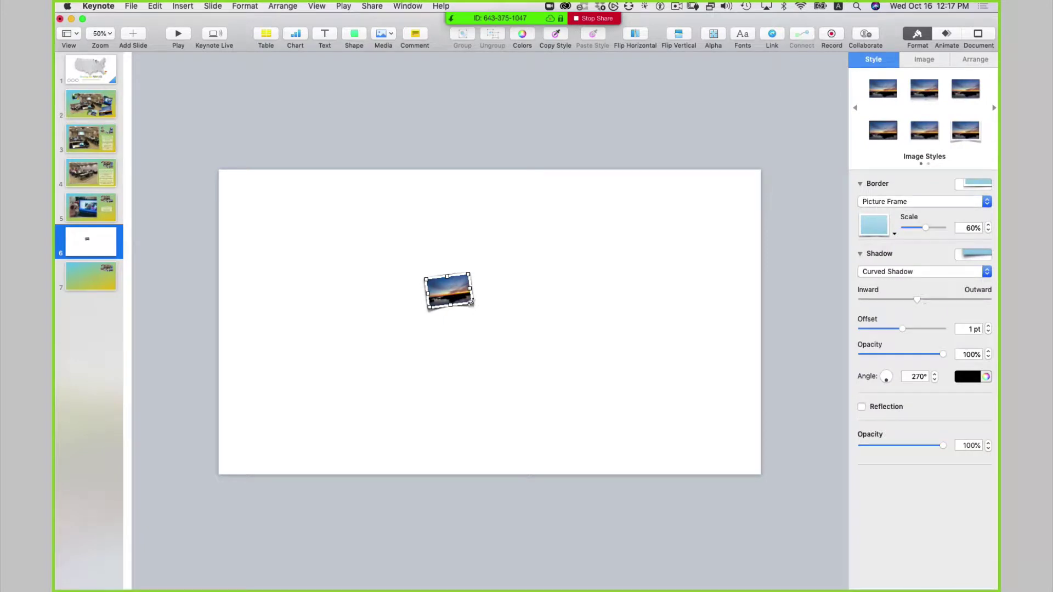
{"action": "left_click_drag", "start_coordinate": [473, 305], "coordinate": [777, 474]}
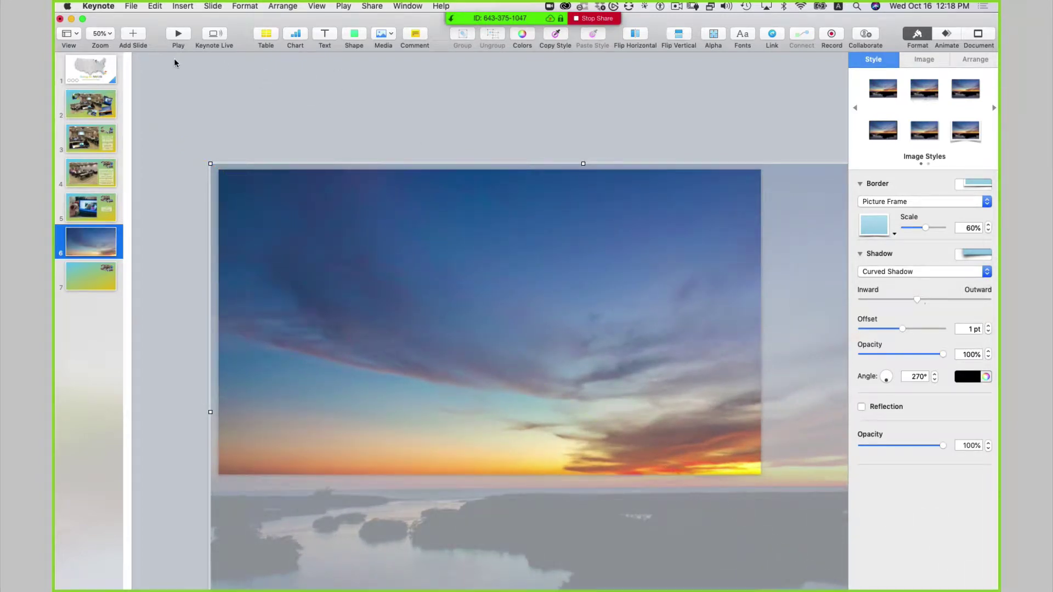
Duplicate slide 6 and shrink the sunset photo on the copy to about the slide's width, including the dark islands.
{"action": "key", "text": "super+shift+comma"}
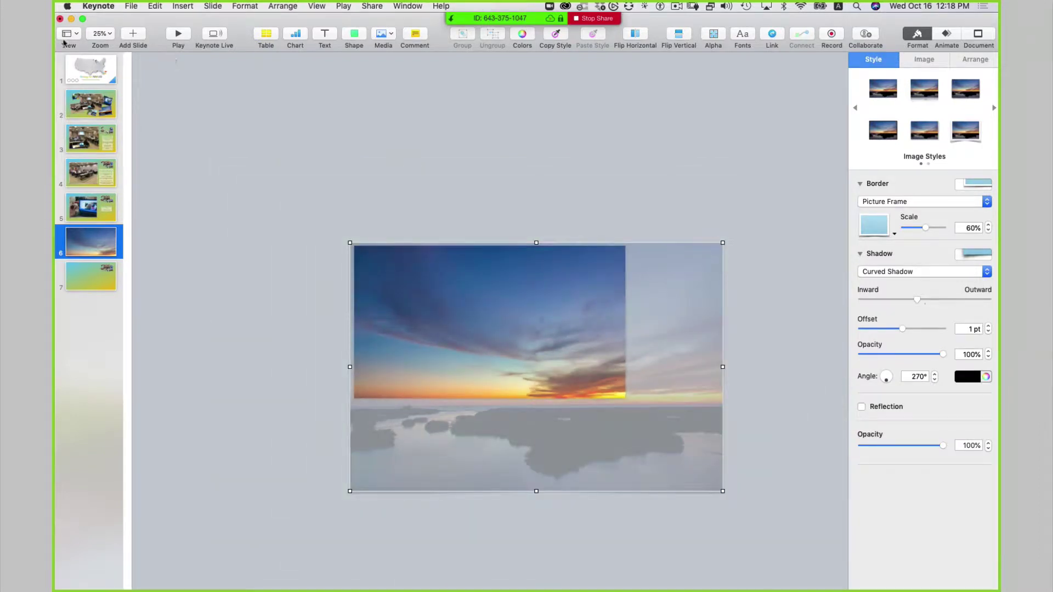
{"action": "right_click", "coordinate": [99, 249]}
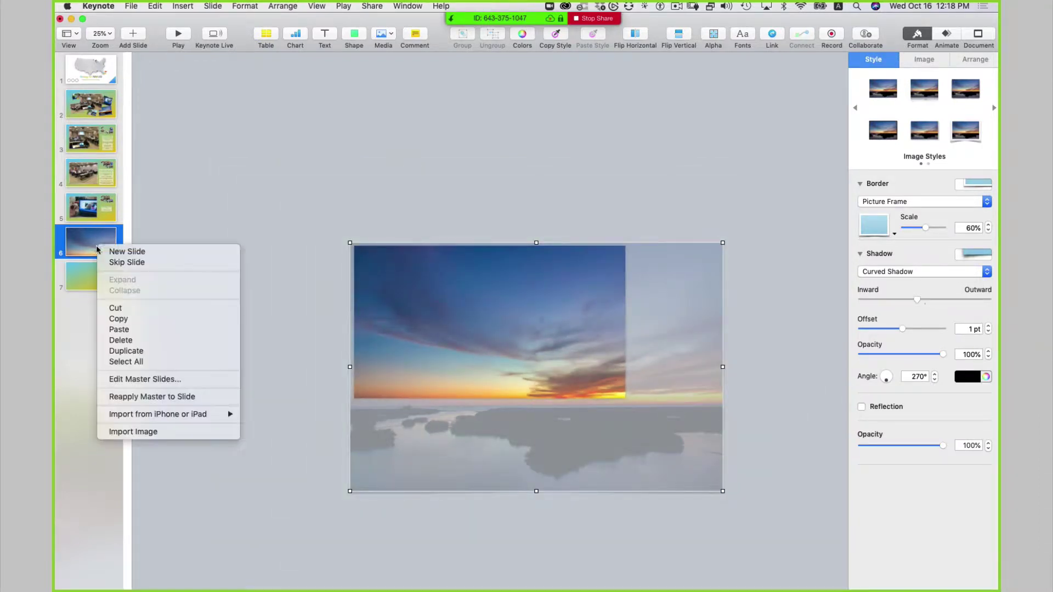
{"action": "left_click", "coordinate": [156, 351]}
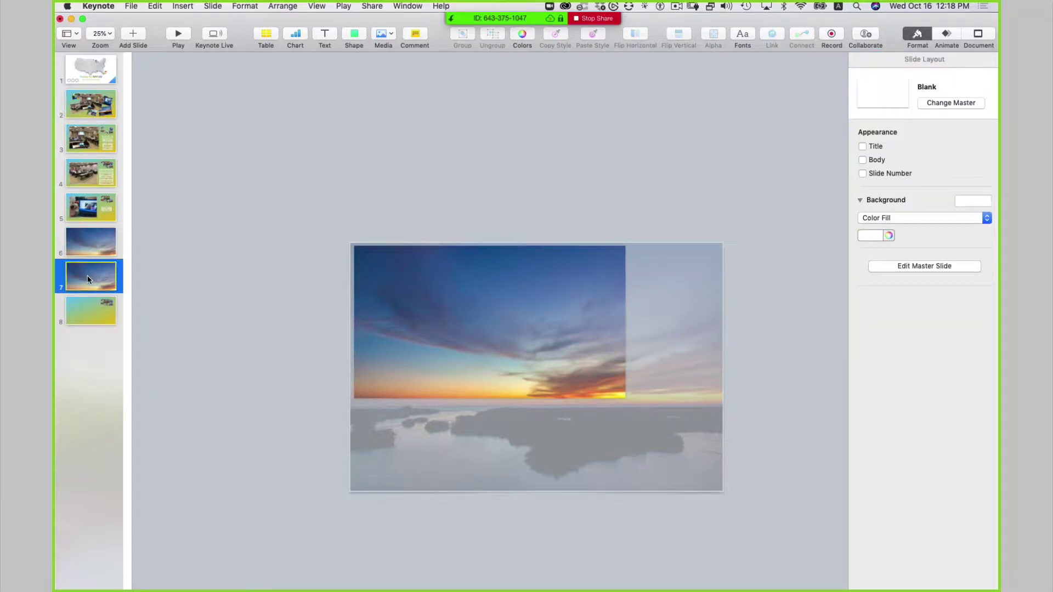
{"action": "left_click", "coordinate": [548, 387]}
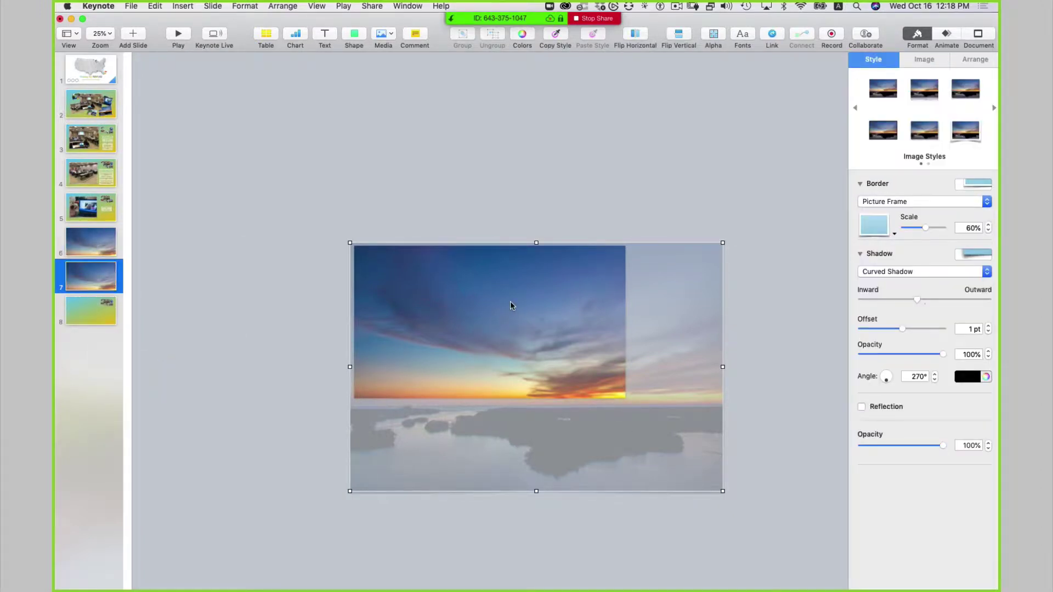
{"action": "left_click_drag", "start_coordinate": [510, 304], "coordinate": [501, 305]}
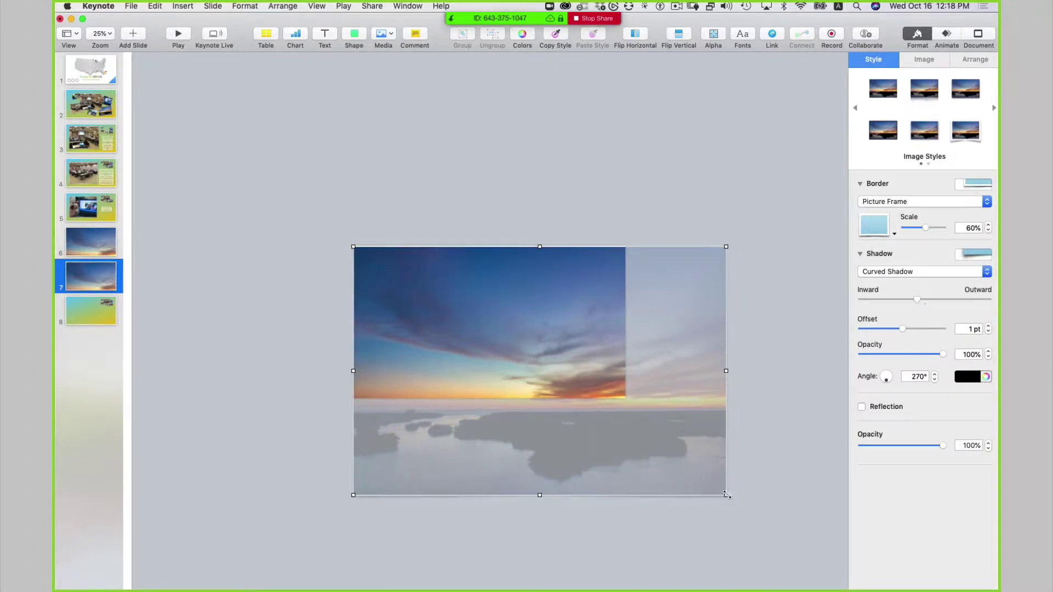
{"action": "left_click_drag", "start_coordinate": [726, 495], "coordinate": [630, 417]}
{"action": "left_click_drag", "start_coordinate": [537, 338], "coordinate": [540, 329]}
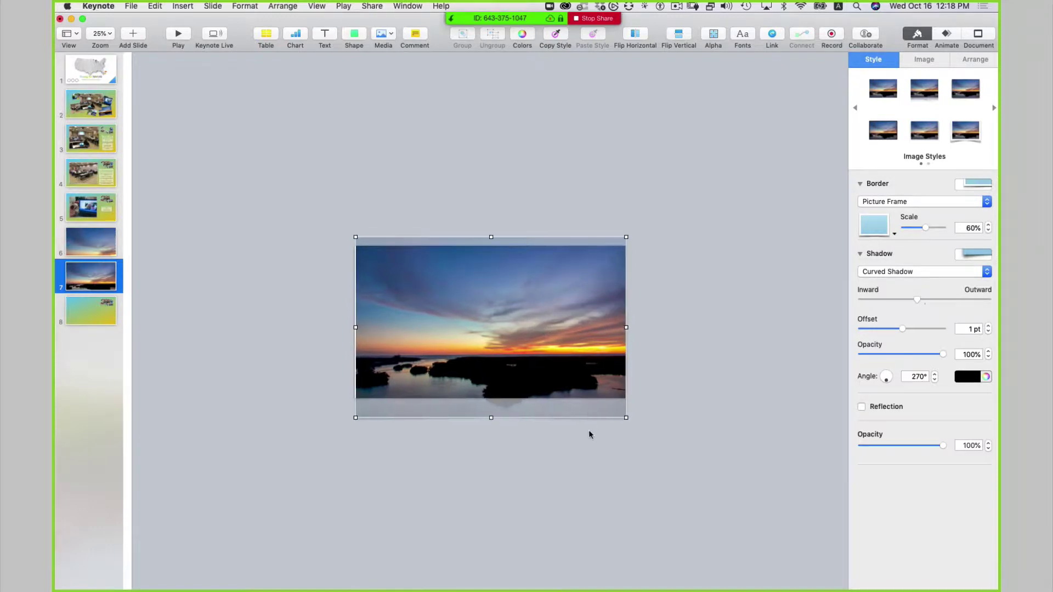
Enlarge the sunset photo on slide 7 slightly and reposition it to cover the slide from edge to edge.
{"action": "left_click", "coordinate": [630, 432]}
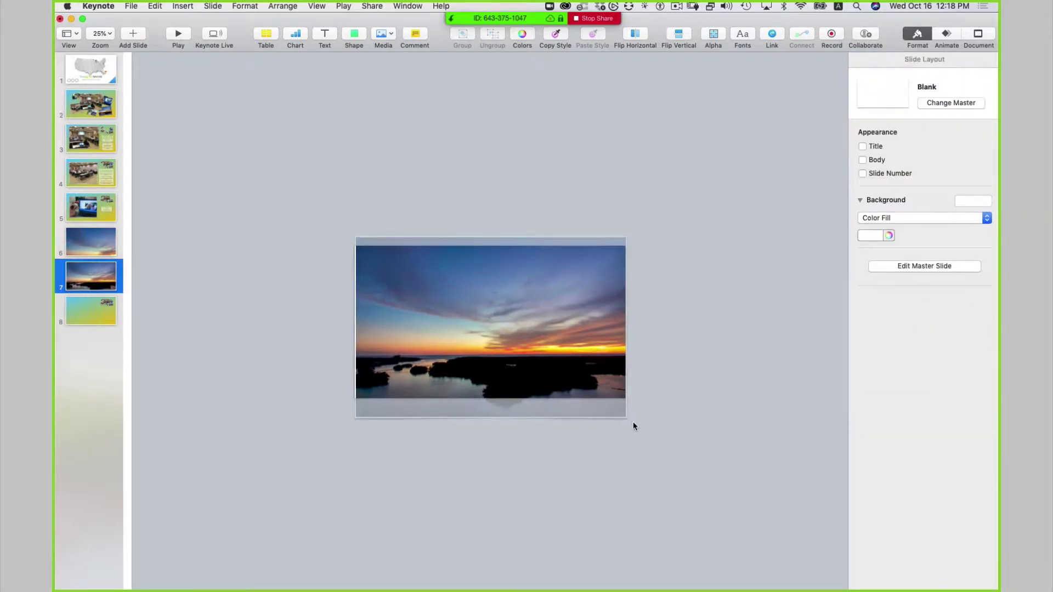
{"action": "mouse_move", "coordinate": [619, 417]}
{"action": "left_mouse_down"}
{"action": "mouse_move", "coordinate": [632, 426]}
{"action": "mouse_move", "coordinate": [629, 418]}
{"action": "left_mouse_up"}
{"action": "left_click_drag", "start_coordinate": [494, 359], "coordinate": [515, 356]}
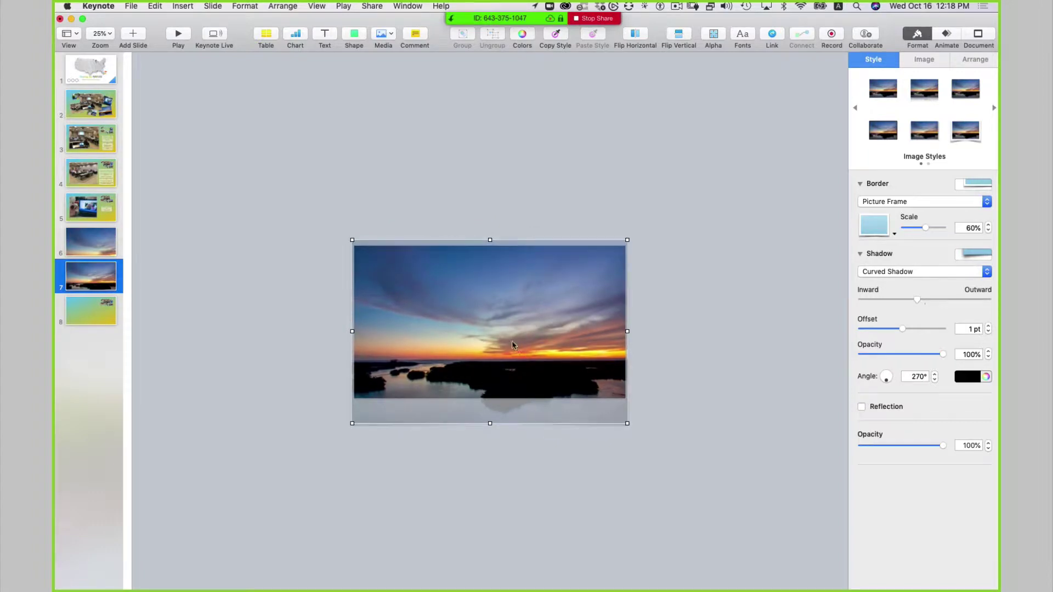
{"action": "left_click_drag", "start_coordinate": [511, 342], "coordinate": [499, 330]}
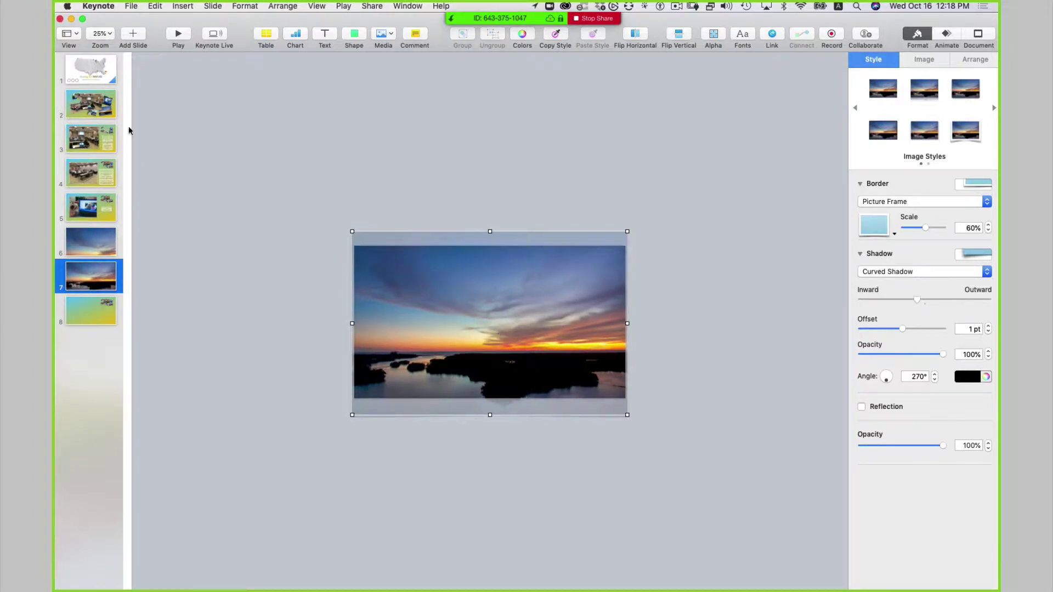
Delete slide 8, the leftover gradient slide with the small collage.
{"action": "left_click", "coordinate": [100, 309]}
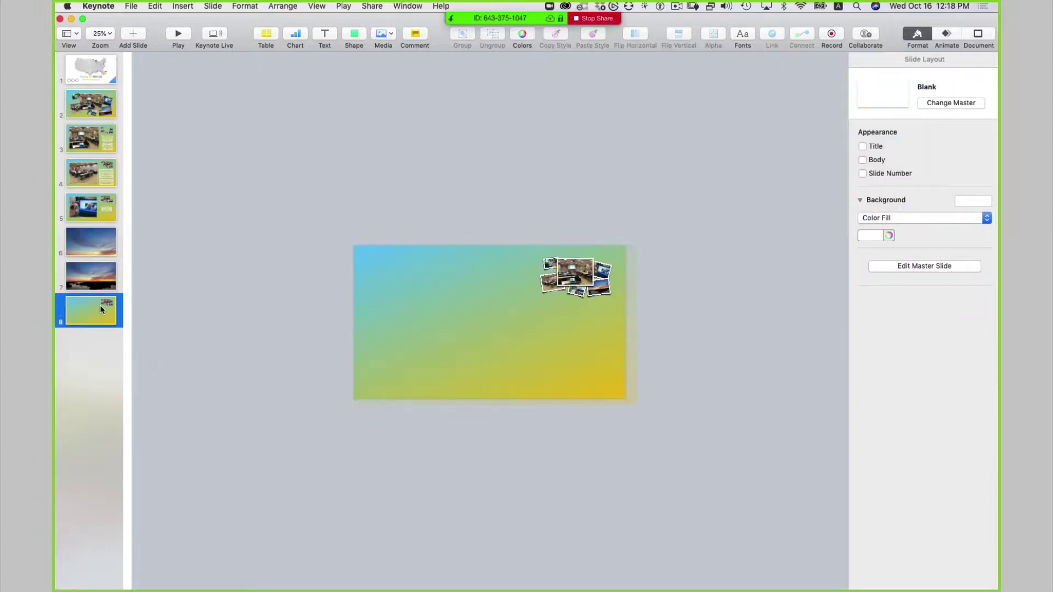
{"action": "right_click", "coordinate": [100, 305]}
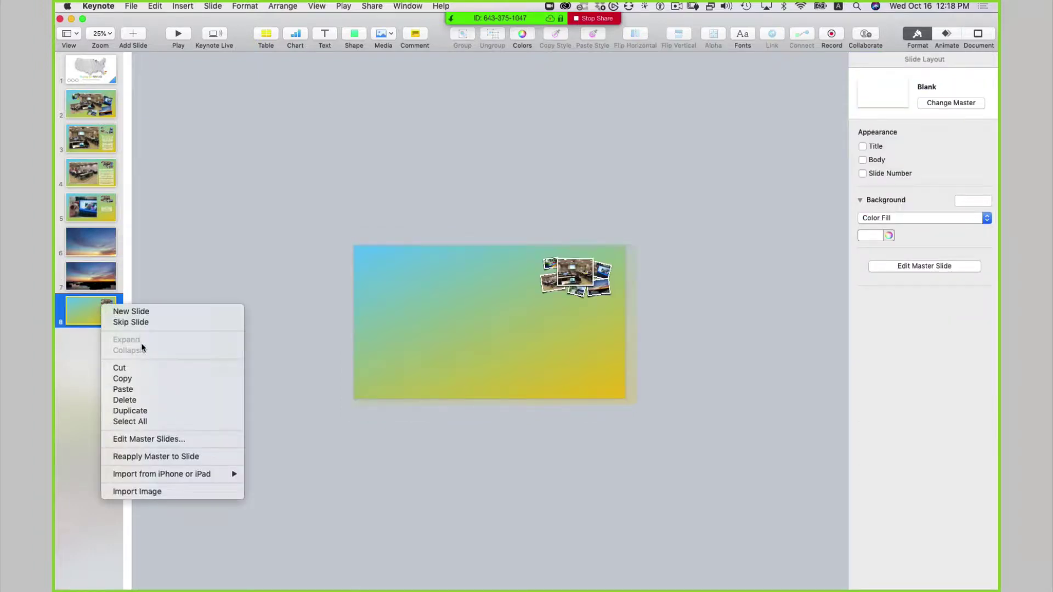
{"action": "left_click", "coordinate": [152, 400]}
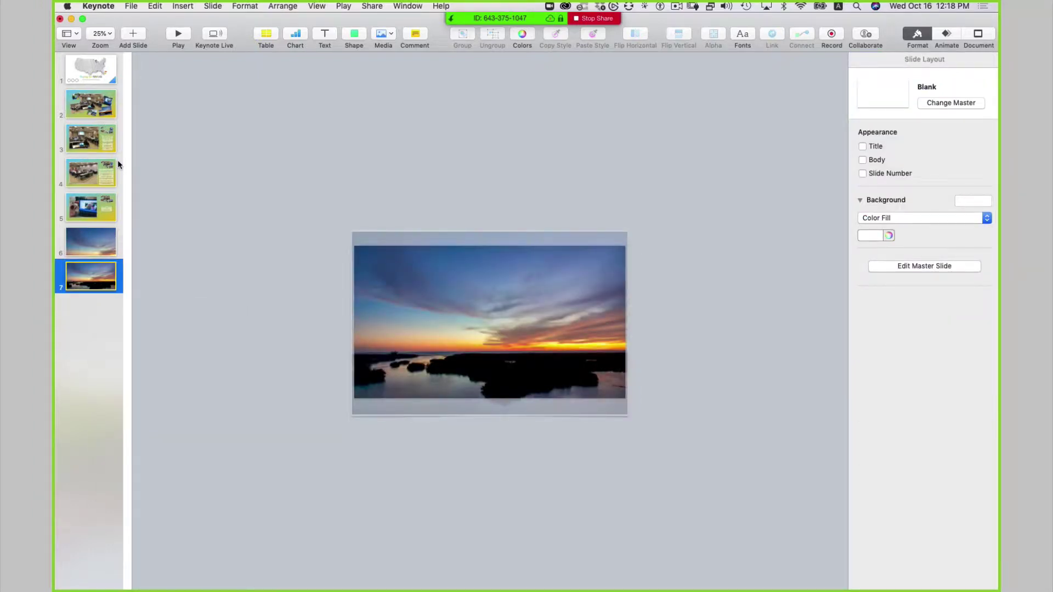
Review the slides through slide 7 with the zoom set to Fit Slide, and return to the title slide.
{"action": "left_click", "coordinate": [99, 81]}
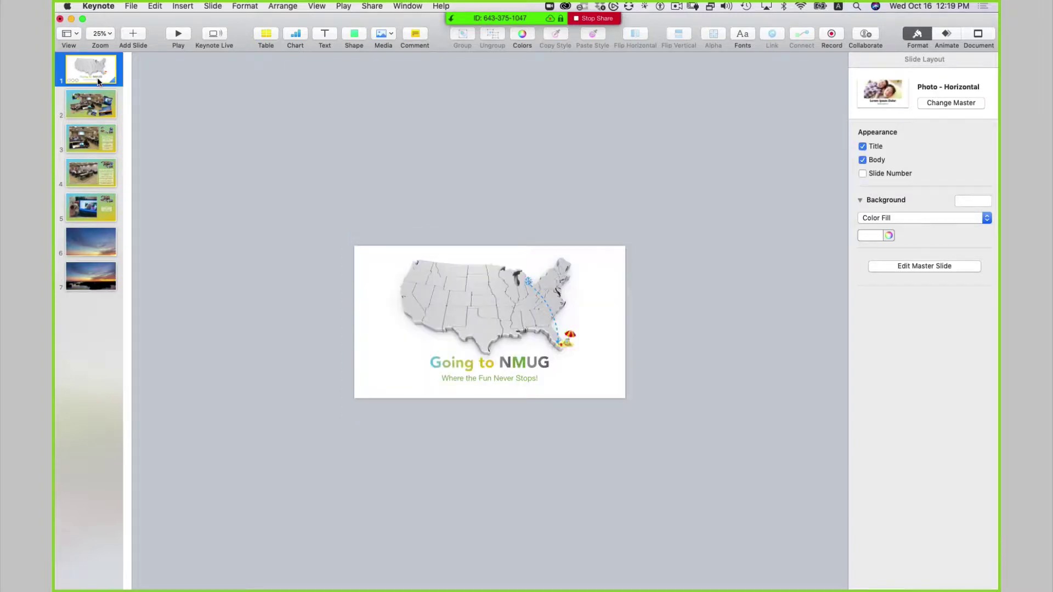
{"action": "left_click", "coordinate": [94, 110]}
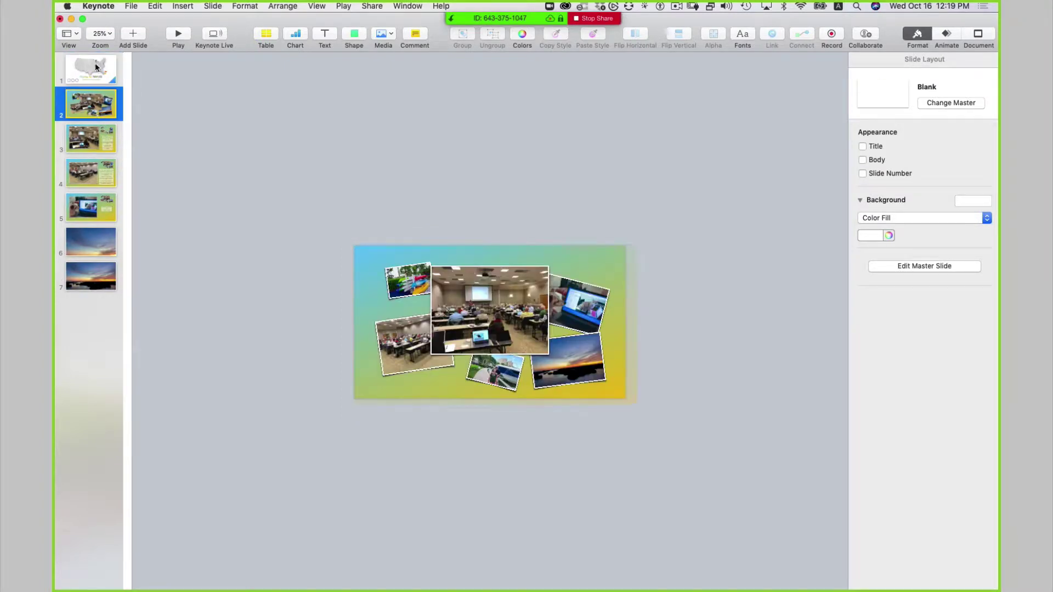
{"action": "left_click", "coordinate": [102, 34]}
{"action": "left_click", "coordinate": [111, 145]}
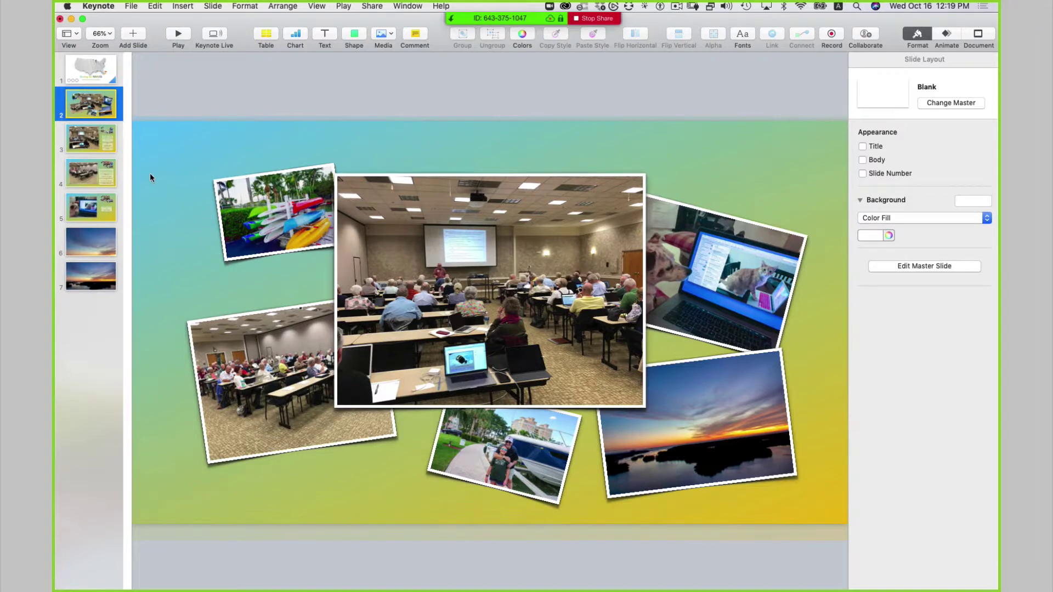
{"action": "left_click", "coordinate": [93, 144]}
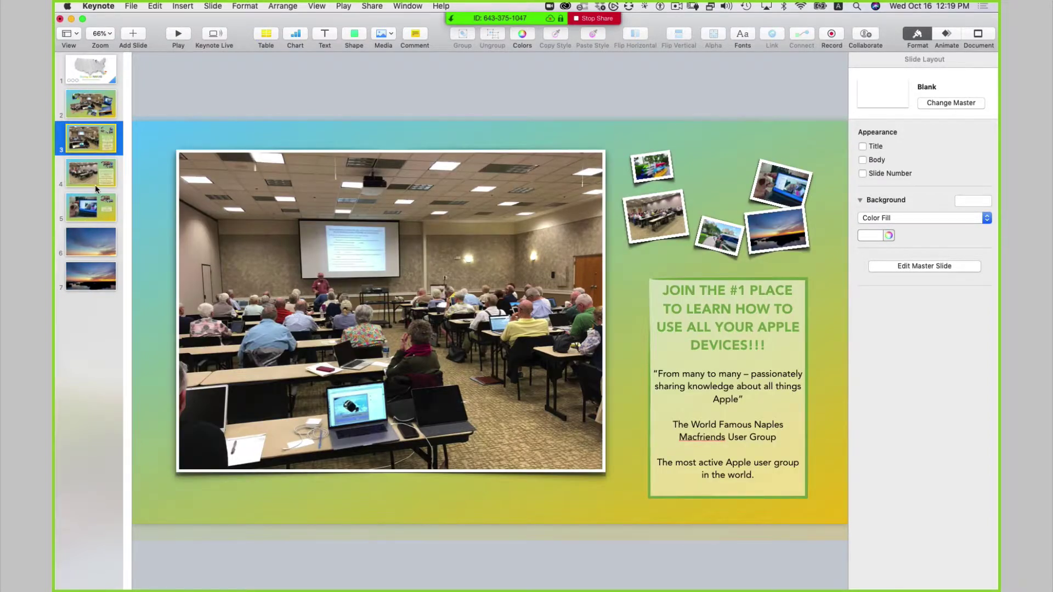
{"action": "left_click", "coordinate": [94, 186]}
{"action": "left_click", "coordinate": [94, 209]}
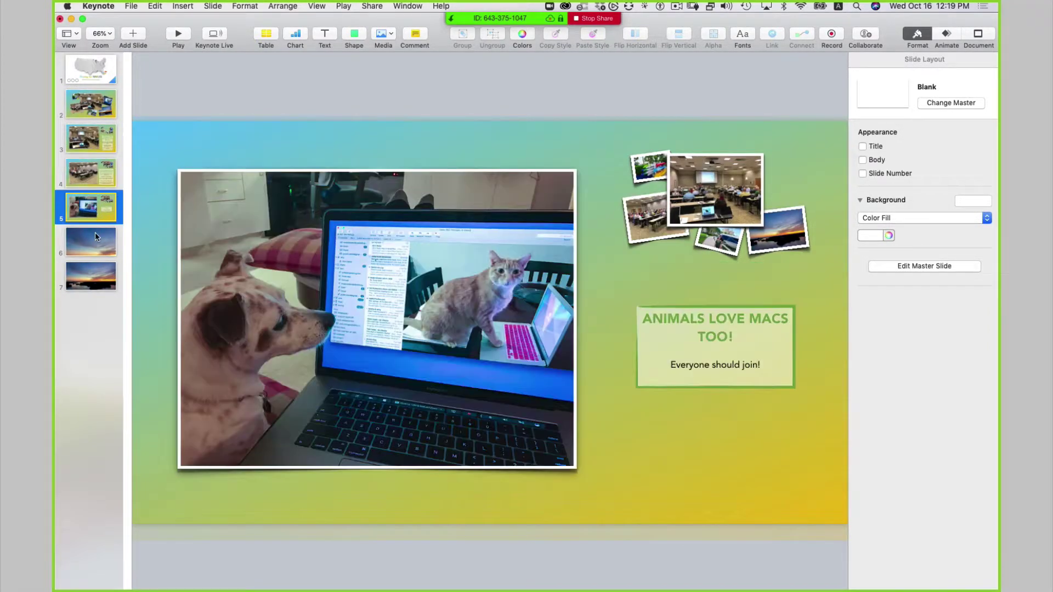
{"action": "left_click", "coordinate": [97, 242]}
{"action": "left_click", "coordinate": [98, 283]}
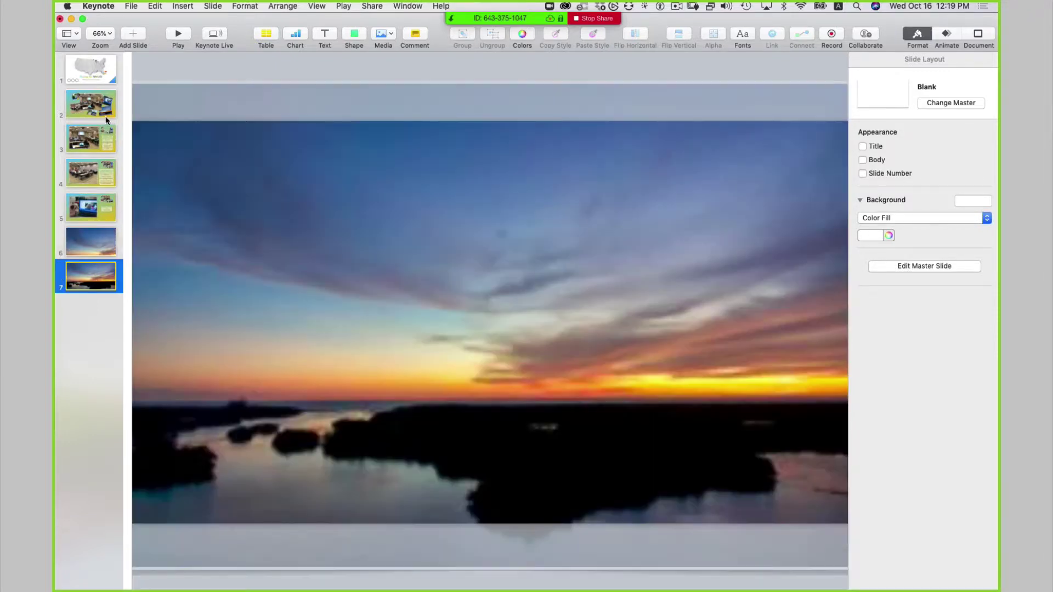
{"action": "left_click", "coordinate": [91, 66]}
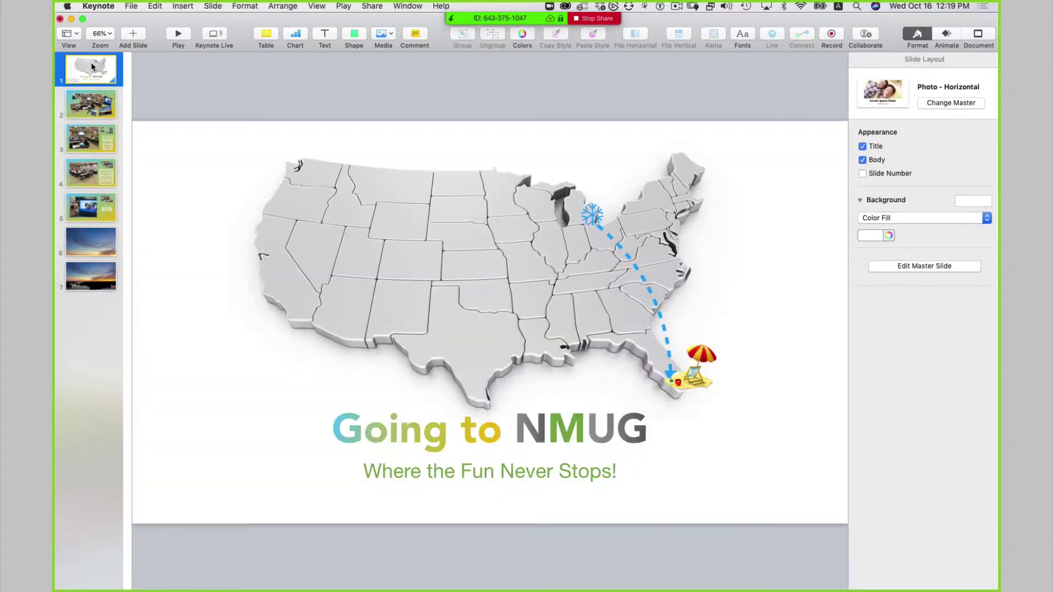
Apply the Magic Move transition to slides 2 through 7 together.
{"action": "left_click", "coordinate": [101, 104]}
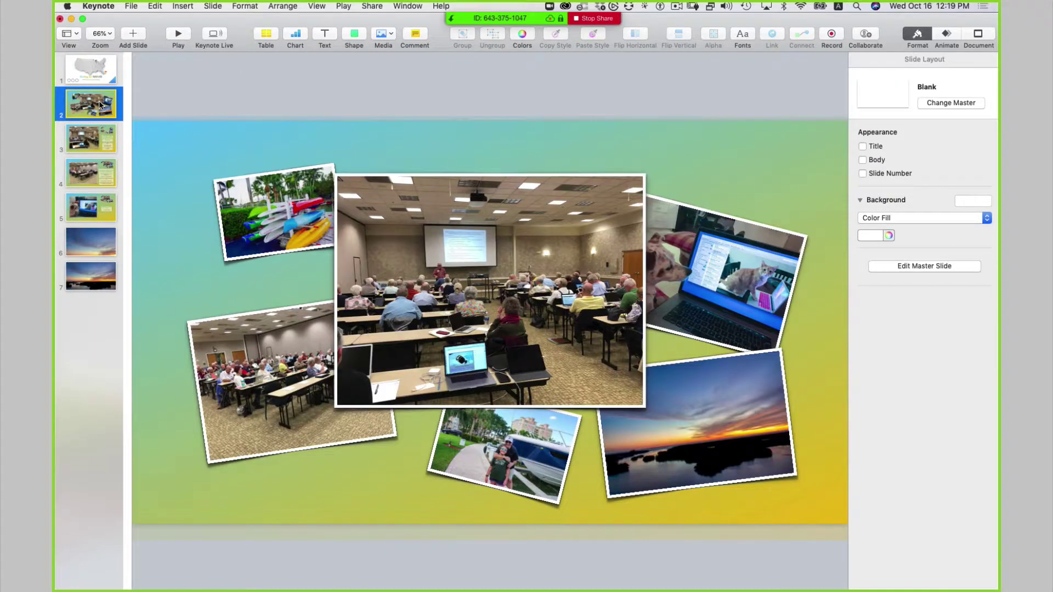
{"action": "left_click", "coordinate": [94, 273], "text": "shift"}
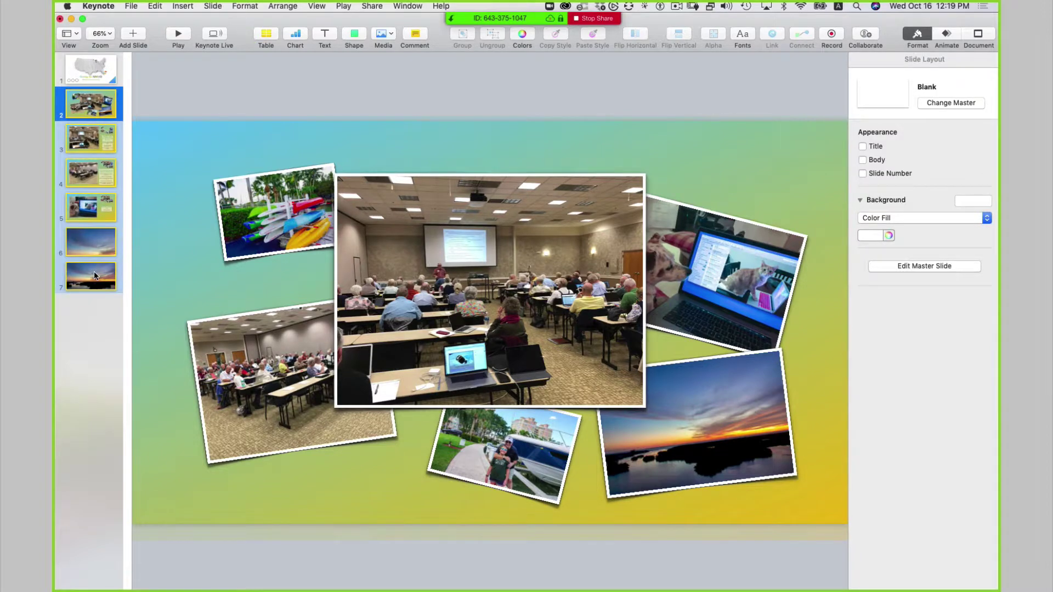
{"action": "left_click", "coordinate": [953, 36]}
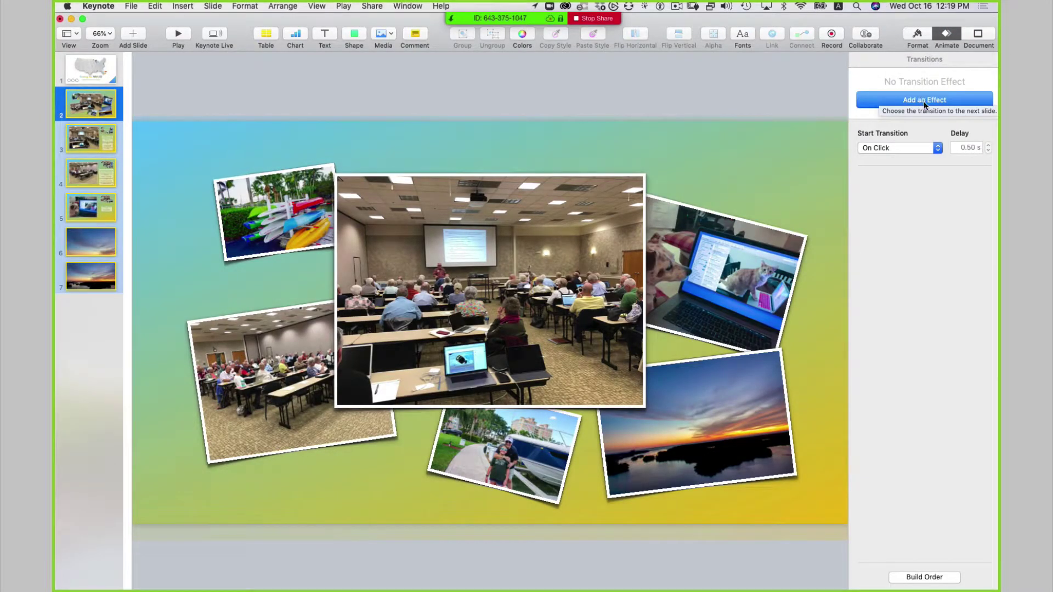
{"action": "left_click", "coordinate": [925, 101]}
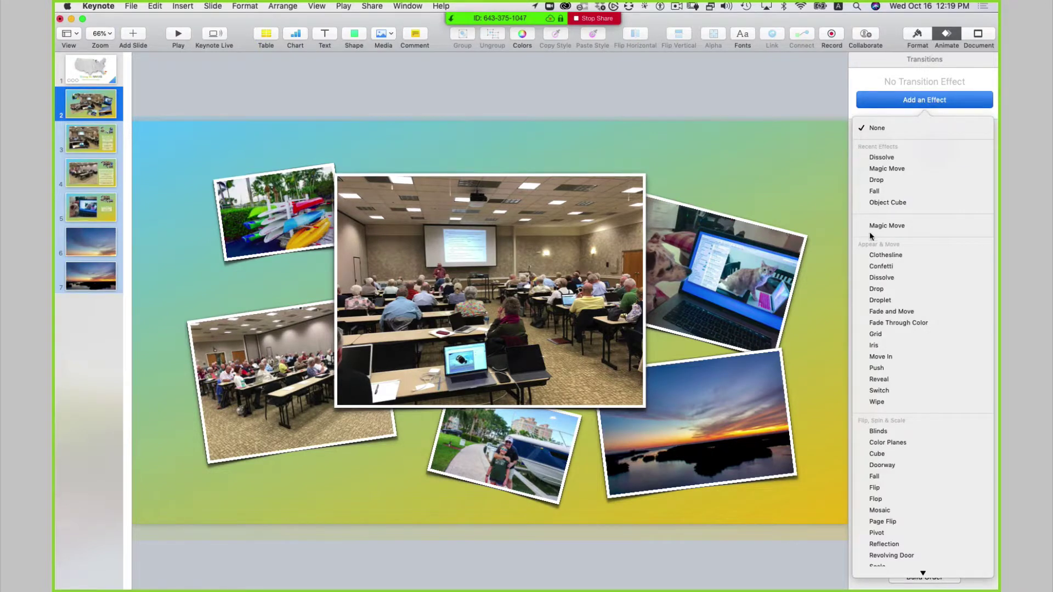
{"action": "left_click", "coordinate": [907, 225]}
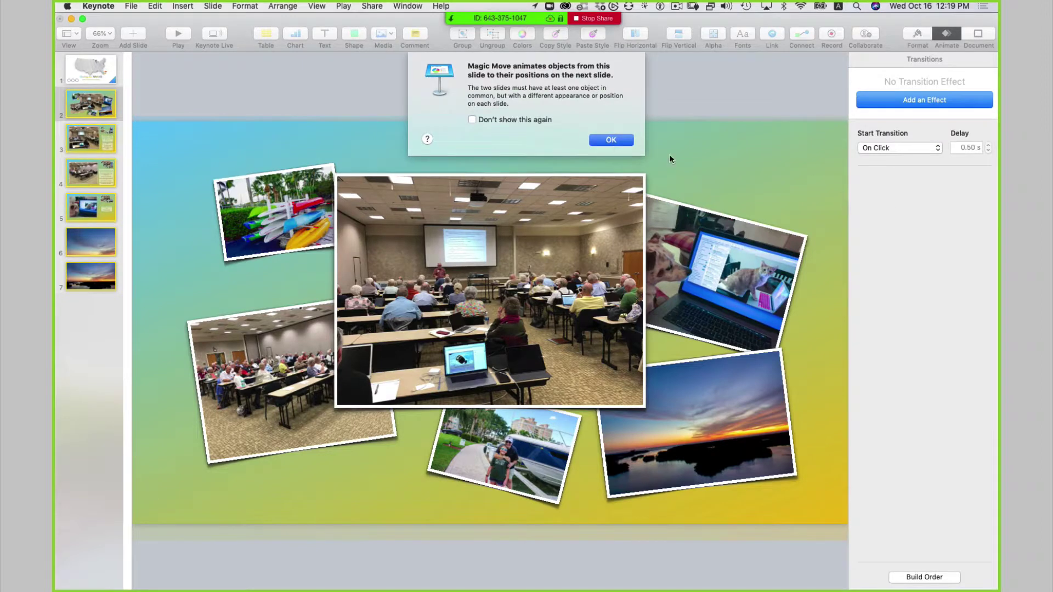
{"action": "left_click", "coordinate": [612, 140]}
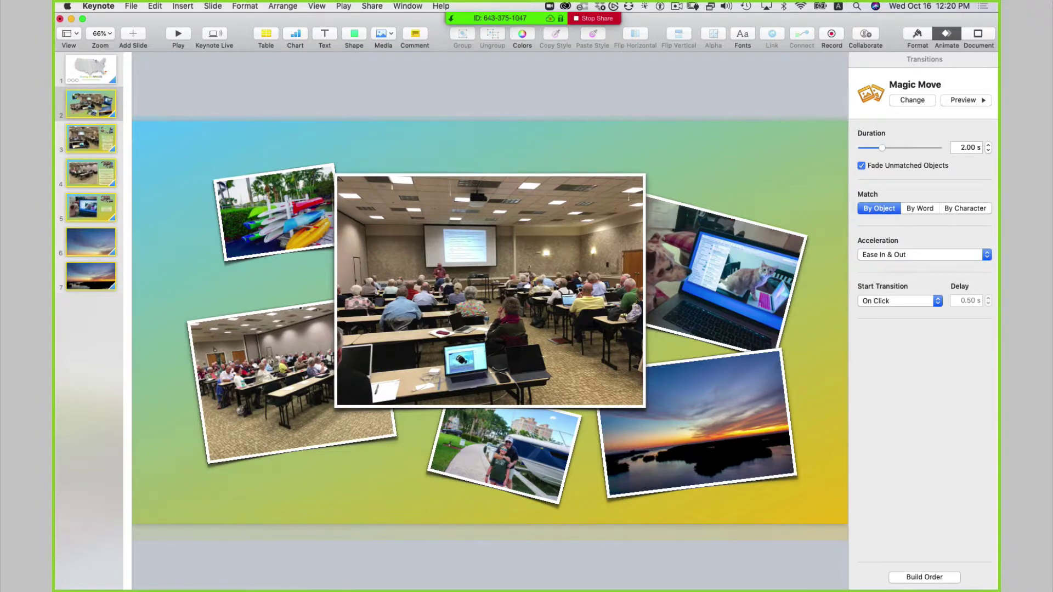
Set the duration of the title slide's Dissolve transition to 2 seconds.
{"action": "left_click", "coordinate": [91, 104]}
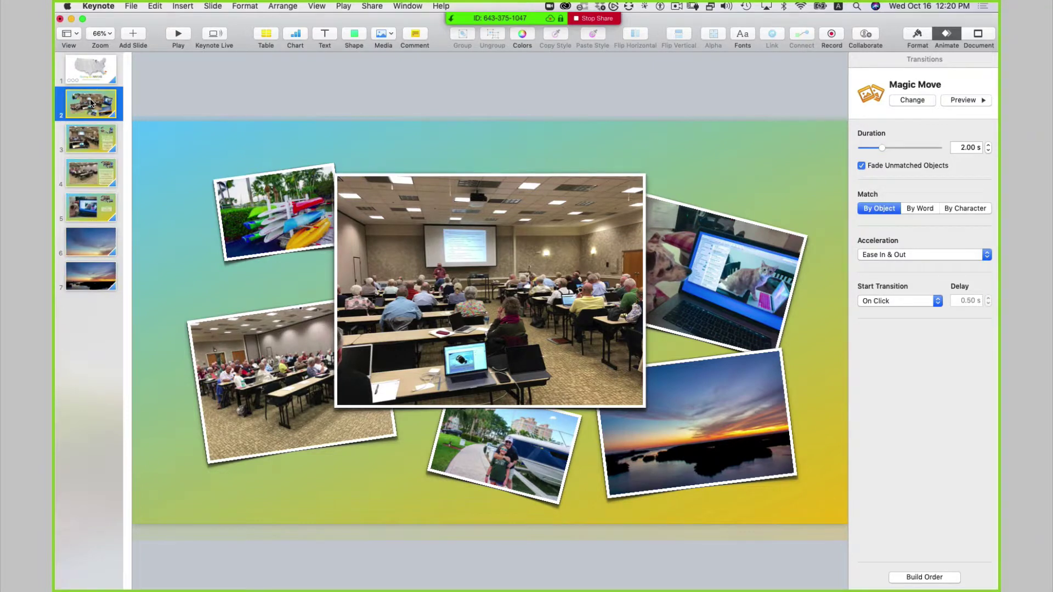
{"action": "left_click", "coordinate": [97, 63]}
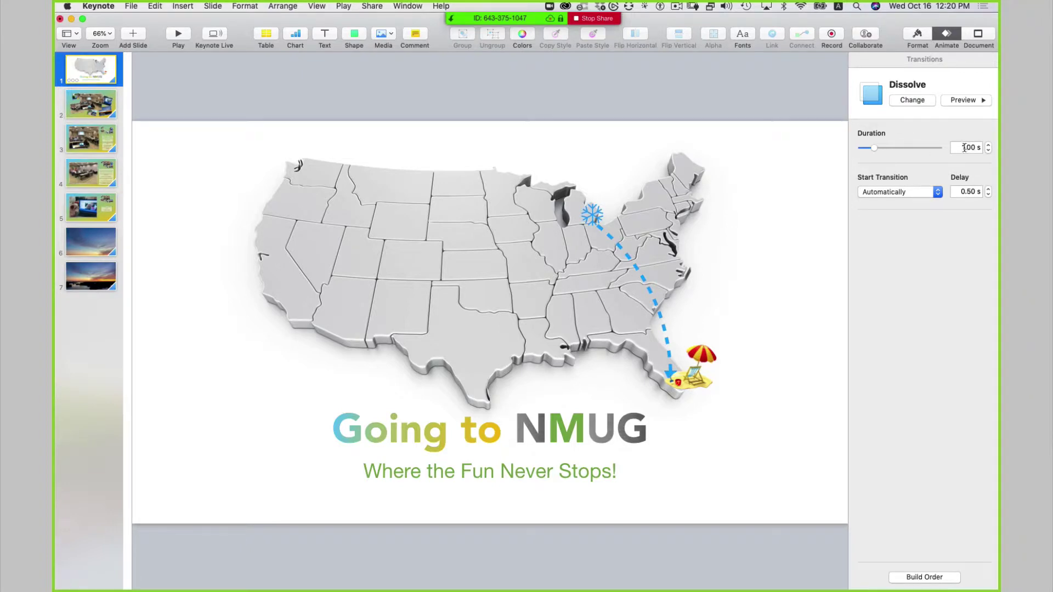
{"action": "left_click", "coordinate": [965, 147]}
{"action": "type", "text": "2"}
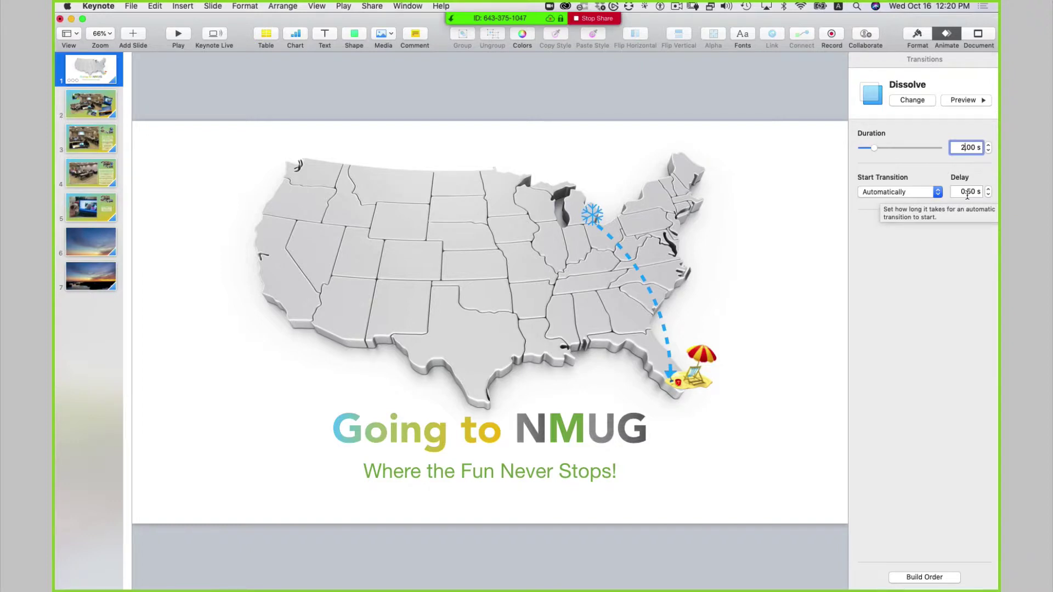
Make the Magic Move transition on slide 2 start automatically with a 3-second delay.
{"action": "left_click", "coordinate": [99, 106]}
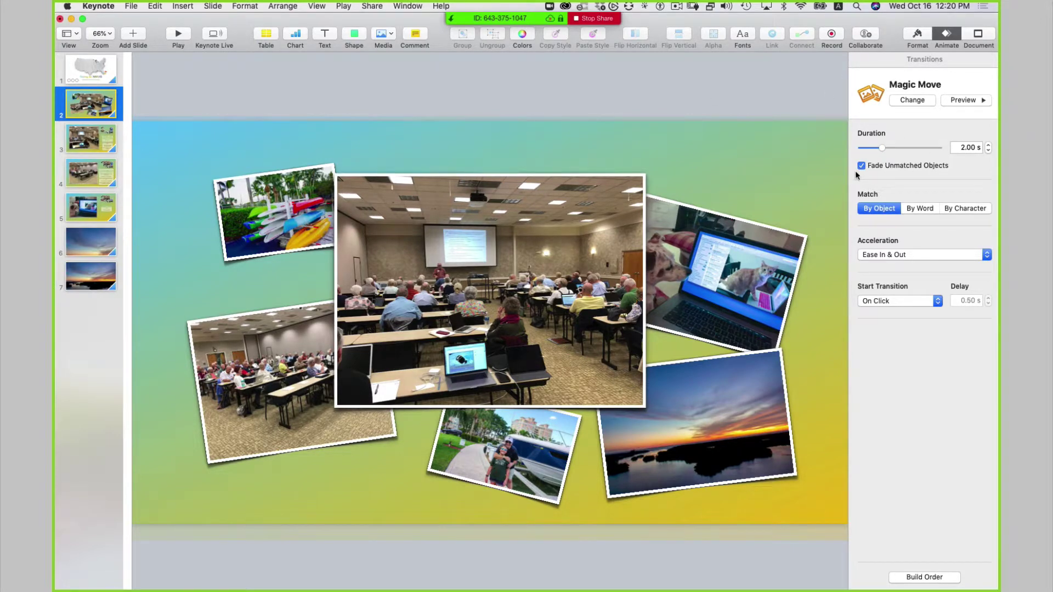
{"action": "left_click", "coordinate": [900, 300]}
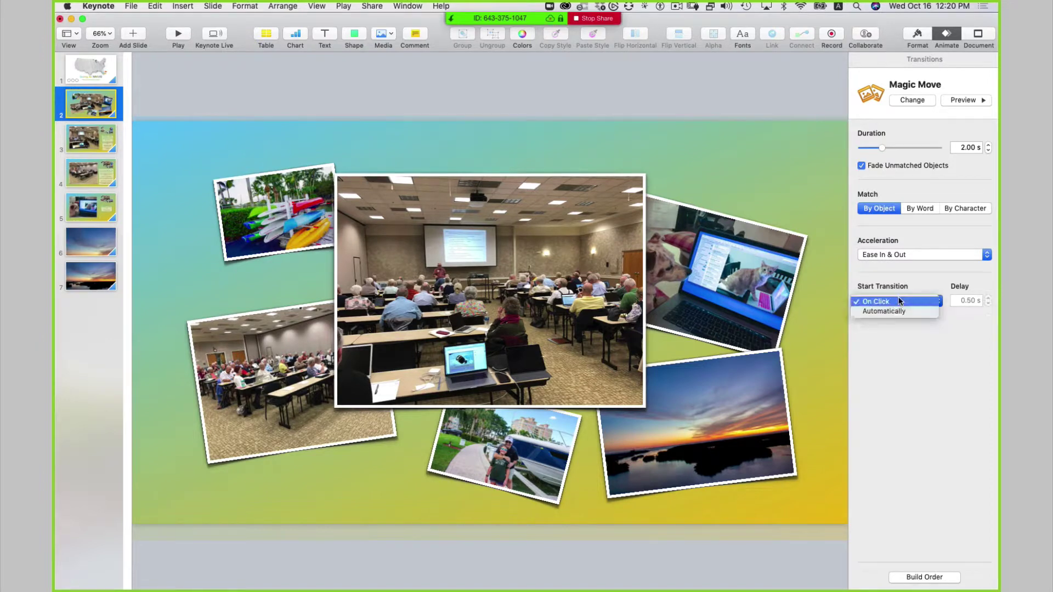
{"action": "left_click", "coordinate": [899, 310]}
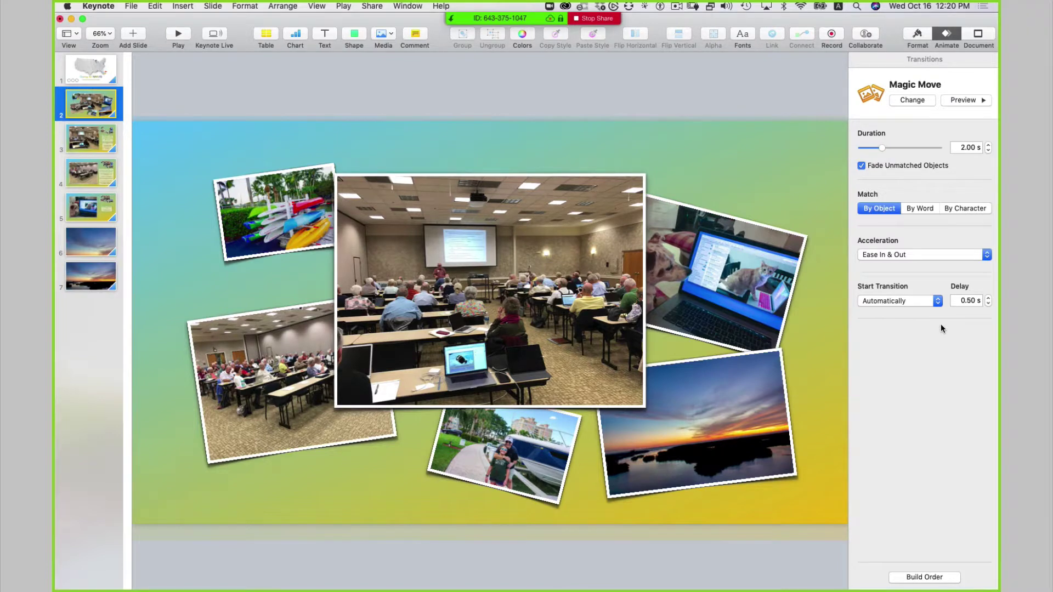
{"action": "left_click", "coordinate": [977, 301]}
{"action": "type", "text": "3.0s"}
Set slide 3's Magic Move transition to a 3-second duration, starting automatically after a 5-second delay.
{"action": "left_click", "coordinate": [83, 142]}
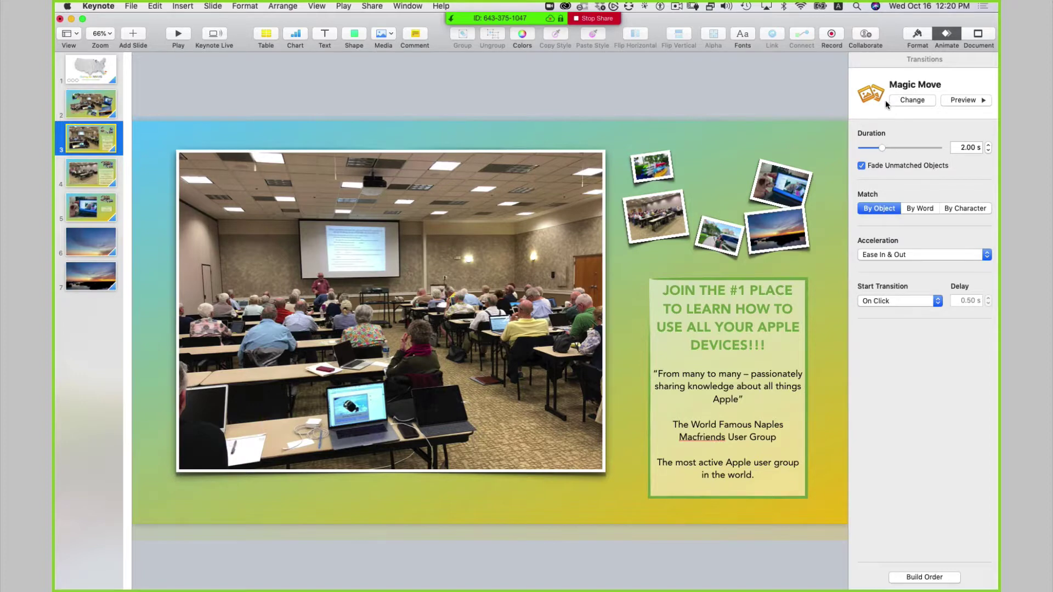
{"action": "left_click", "coordinate": [959, 149]}
{"action": "key", "text": "Delete"}
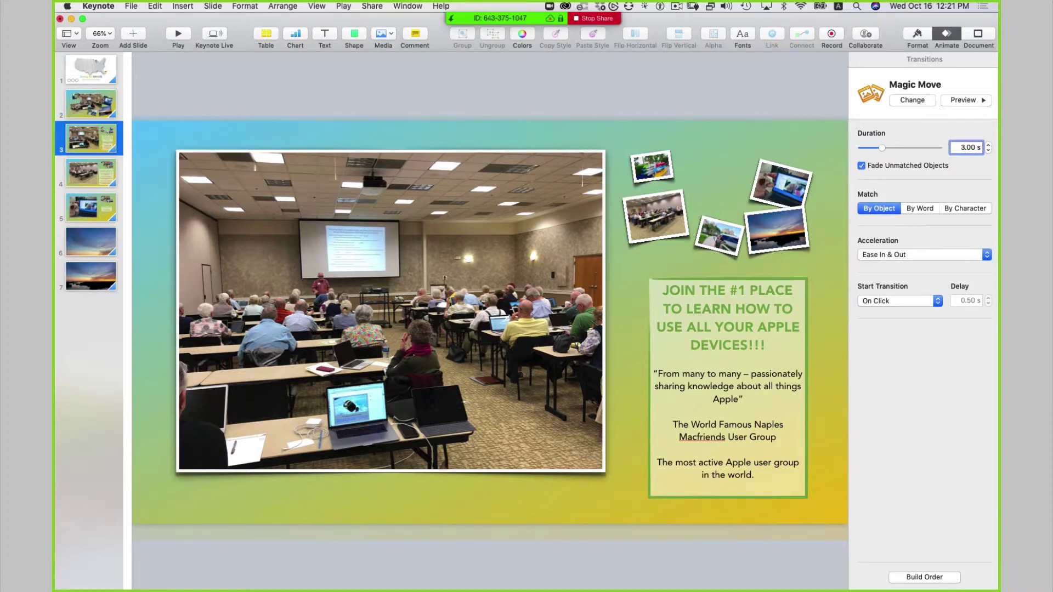
{"action": "left_click", "coordinate": [922, 302]}
{"action": "left_click", "coordinate": [906, 303]}
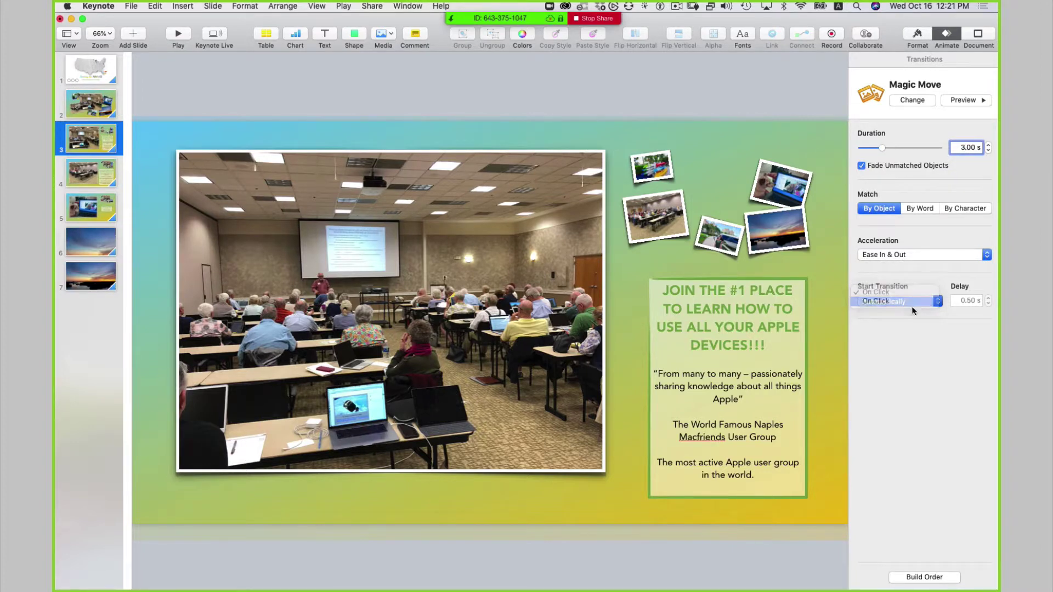
{"action": "left_click", "coordinate": [960, 301]}
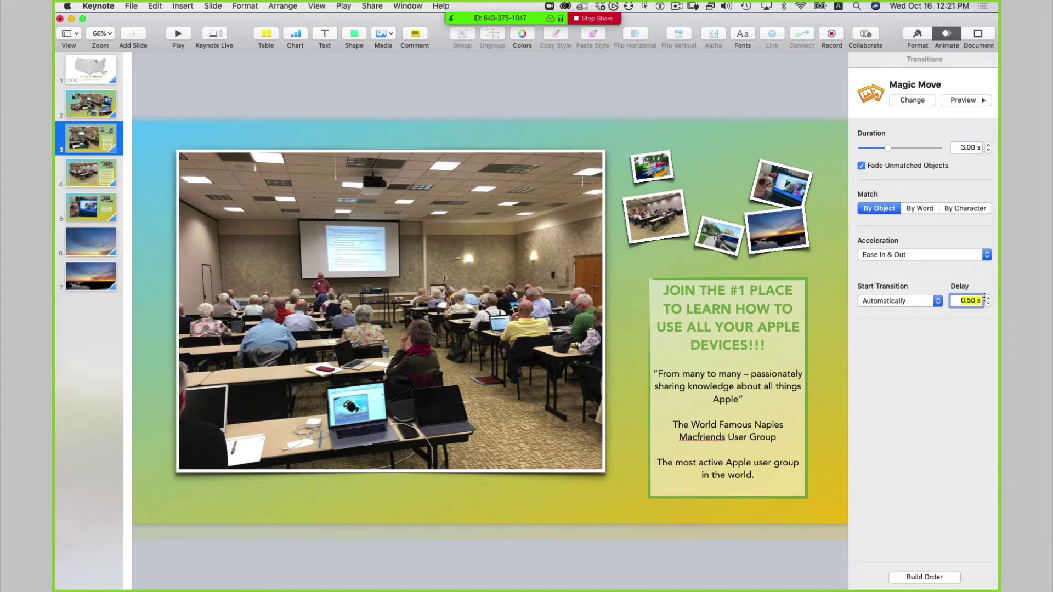
{"action": "type", "text": "5.0"}
Give slide 4's Magic Move transition a 3-second duration and an automatic start with a 5-second delay.
{"action": "left_click", "coordinate": [70, 175]}
{"action": "left_click", "coordinate": [70, 174]}
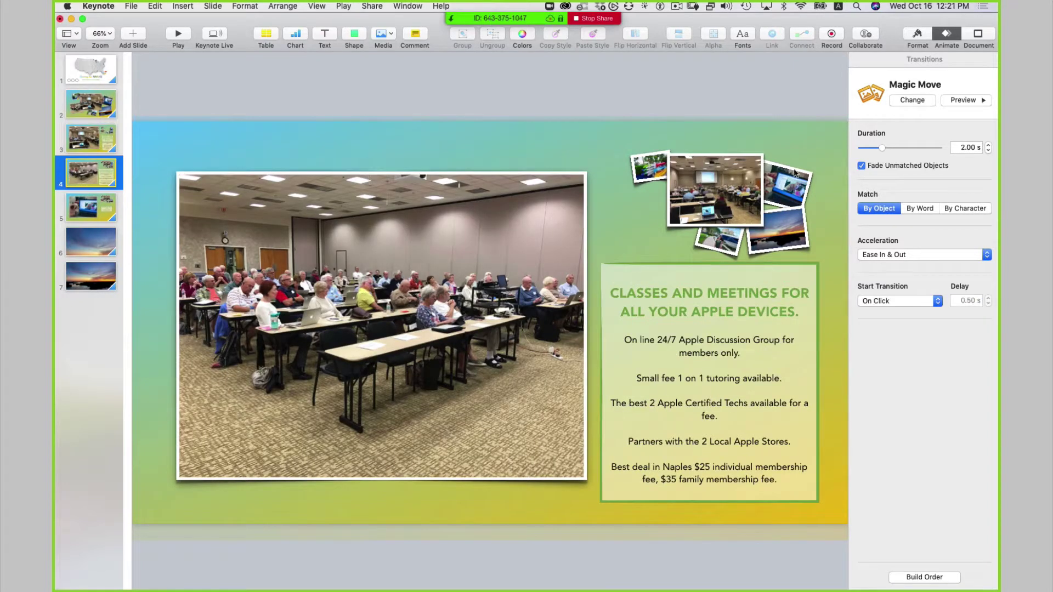
{"action": "left_click", "coordinate": [959, 147]}
{"action": "key", "text": "Delete"}
{"action": "type", "text": "3"}
{"action": "left_click", "coordinate": [906, 301]}
{"action": "left_click", "coordinate": [885, 302]}
{"action": "left_click", "coordinate": [884, 304]}
{"action": "left_click", "coordinate": [900, 319]}
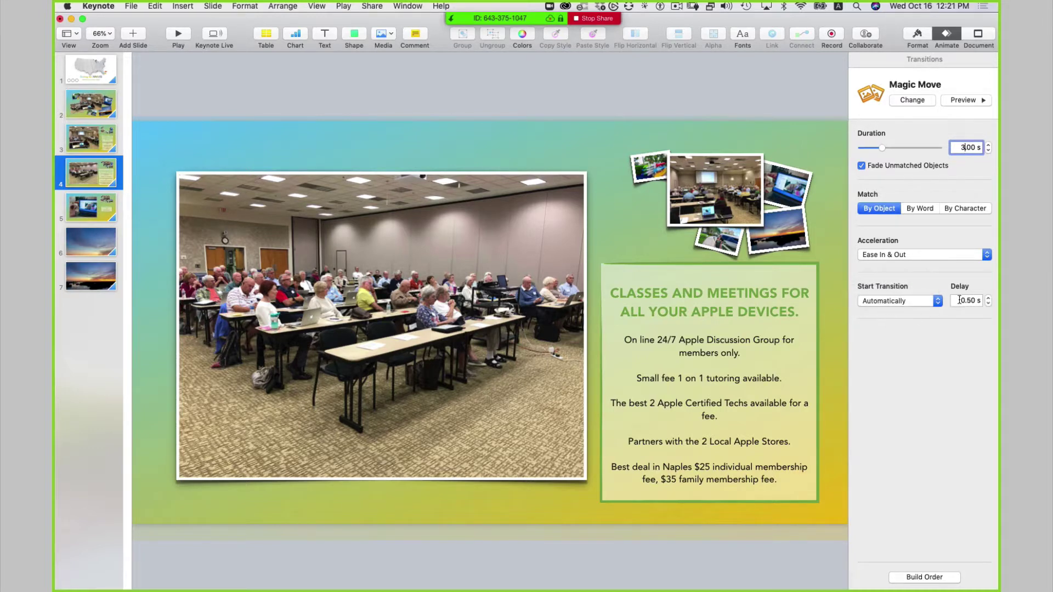
{"action": "key", "text": "Tab"}
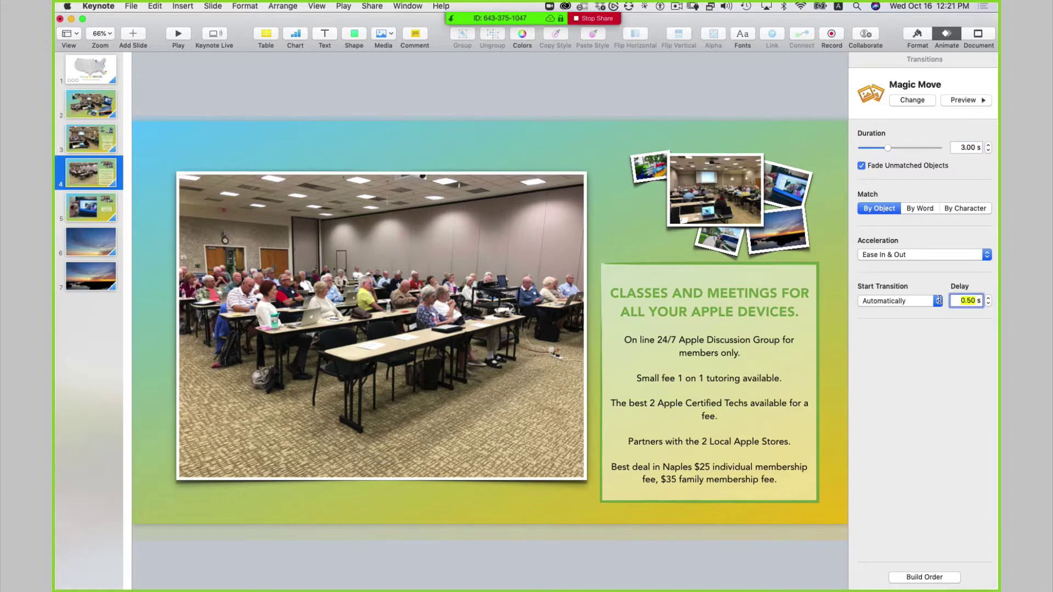
{"action": "type", "text": "5.0"}
Set the Magic Move transition on slide 5 to last 3 seconds and start automatically after 5 seconds.
{"action": "left_click", "coordinate": [86, 206]}
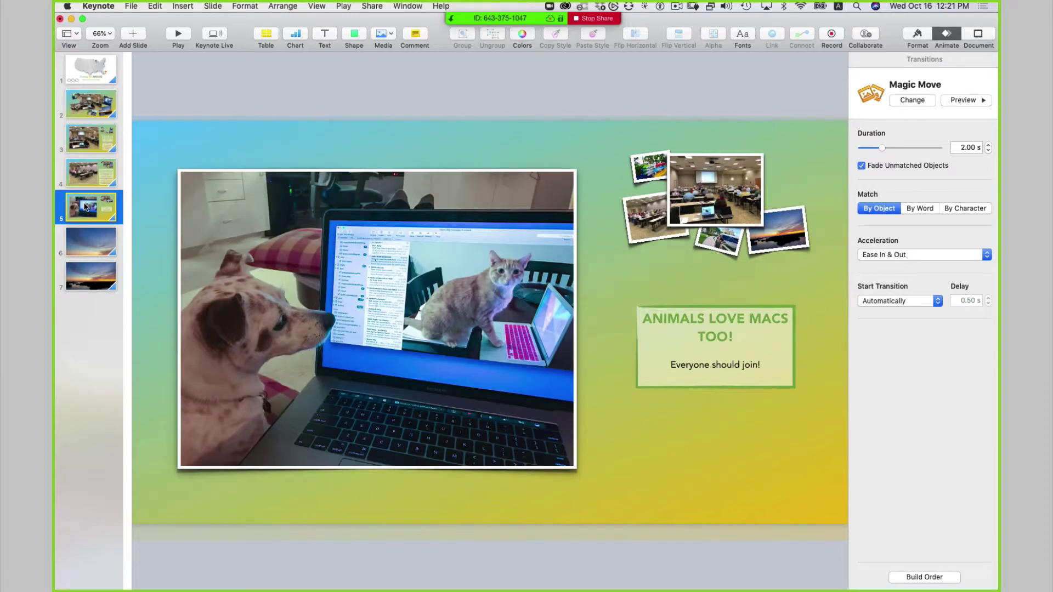
{"action": "left_click", "coordinate": [959, 146]}
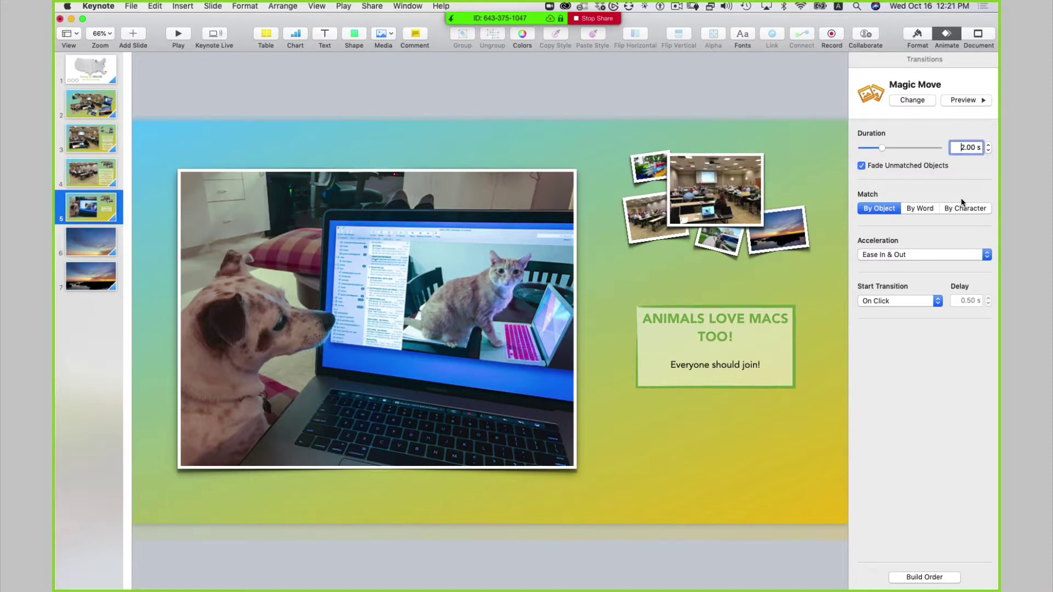
{"action": "key", "text": "Delete"}
{"action": "key", "text": "Delete"}
{"action": "left_click", "coordinate": [891, 300]}
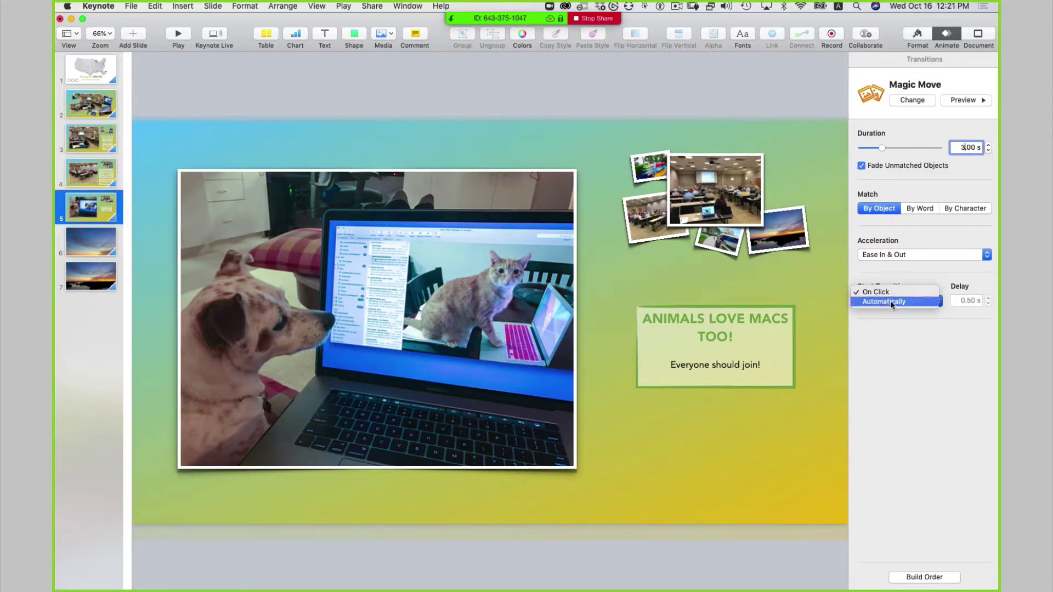
{"action": "left_click", "coordinate": [891, 301]}
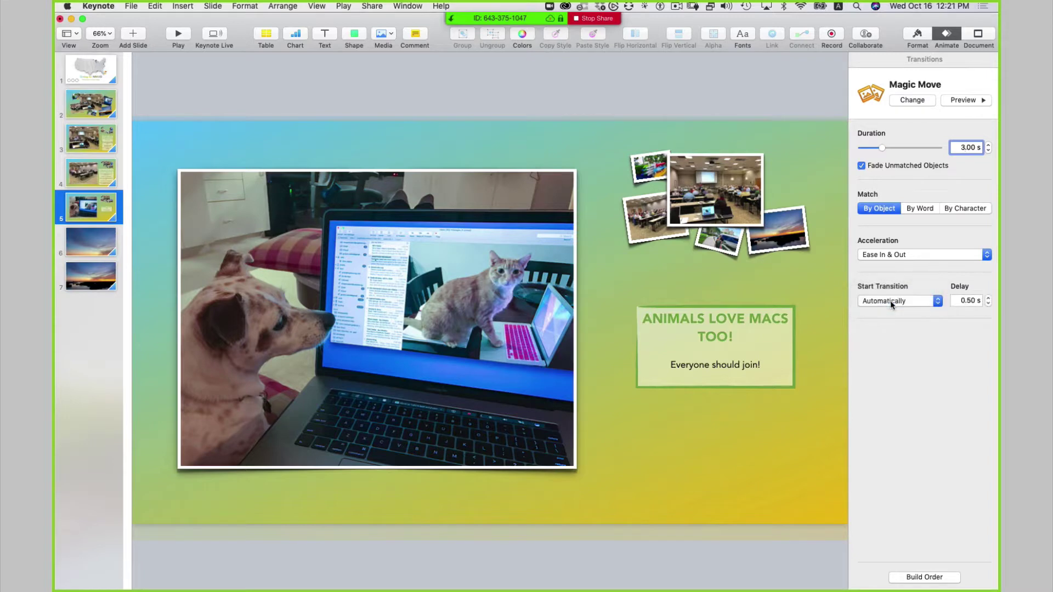
{"action": "left_click", "coordinate": [974, 299]}
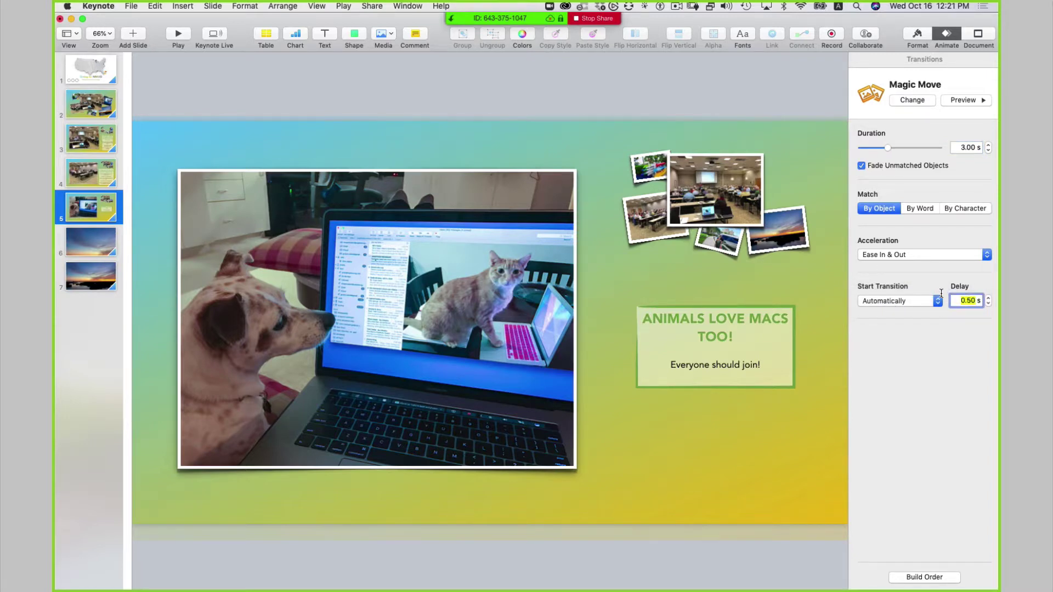
{"action": "type", "text": "5.0"}
On slide 6, set the Magic Move duration to 3 seconds and start it automatically with a 2-second delay.
{"action": "left_click", "coordinate": [100, 246]}
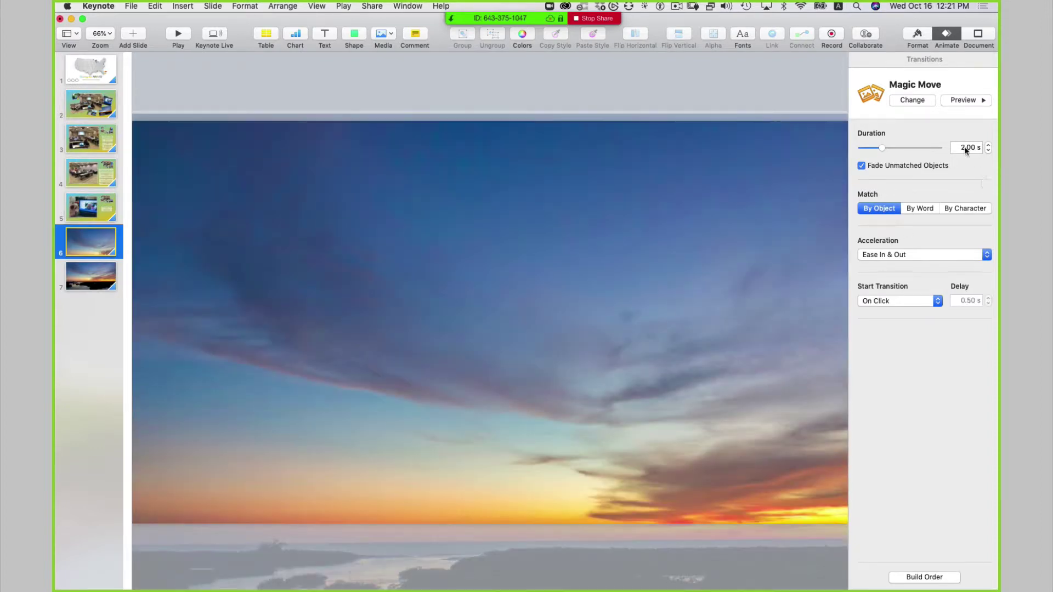
{"action": "key", "text": "Tab"}
{"action": "key", "text": "BackSpace"}
{"action": "key", "text": "BackSpace"}
{"action": "type", "text": "3"}
{"action": "left_click", "coordinate": [891, 301]}
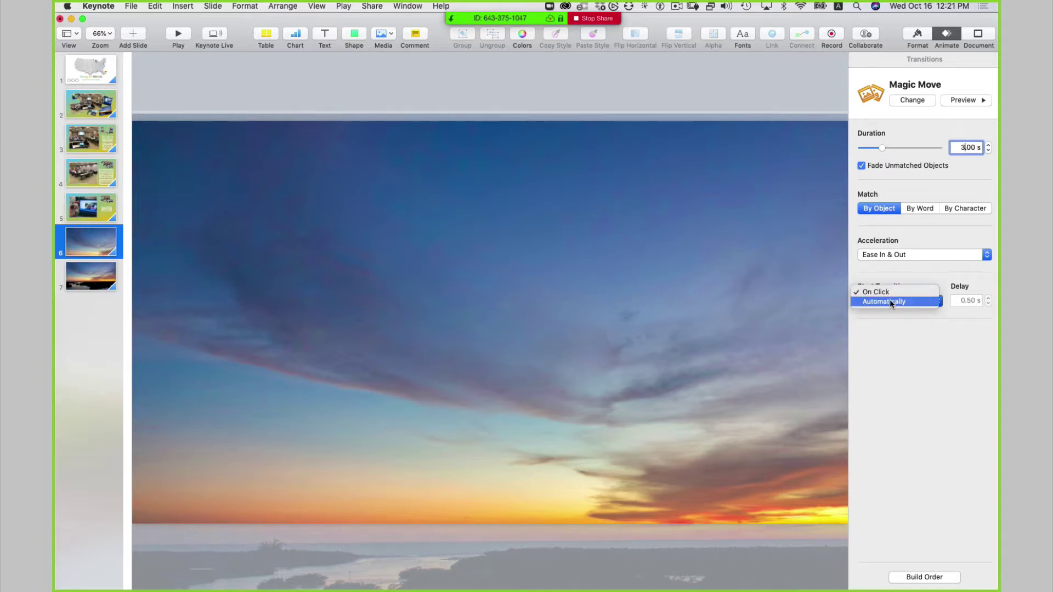
{"action": "left_click", "coordinate": [889, 299]}
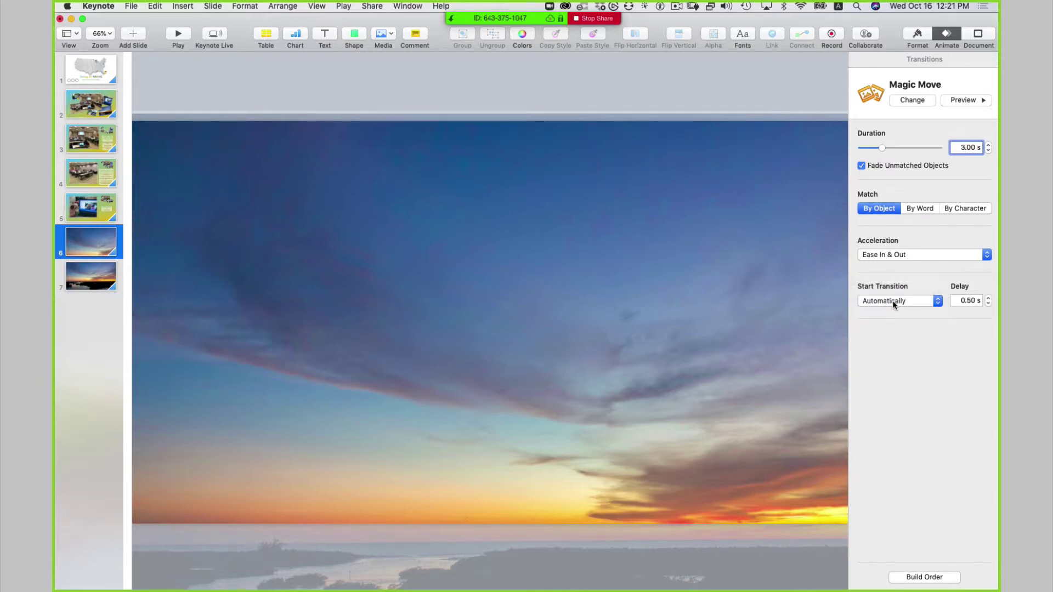
{"action": "left_click", "coordinate": [972, 302]}
{"action": "double_click", "coordinate": [972, 302]}
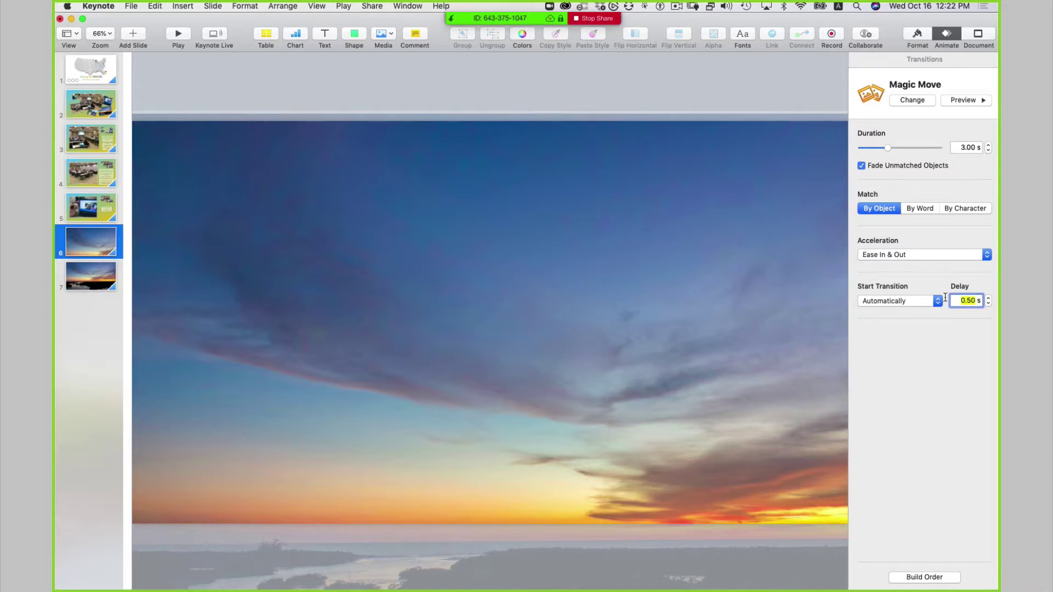
{"action": "type", "text": "2.0"}
On slide 7, set the Magic Move duration to 3 seconds and start it automatically with a 3-second delay.
{"action": "left_click", "coordinate": [74, 280]}
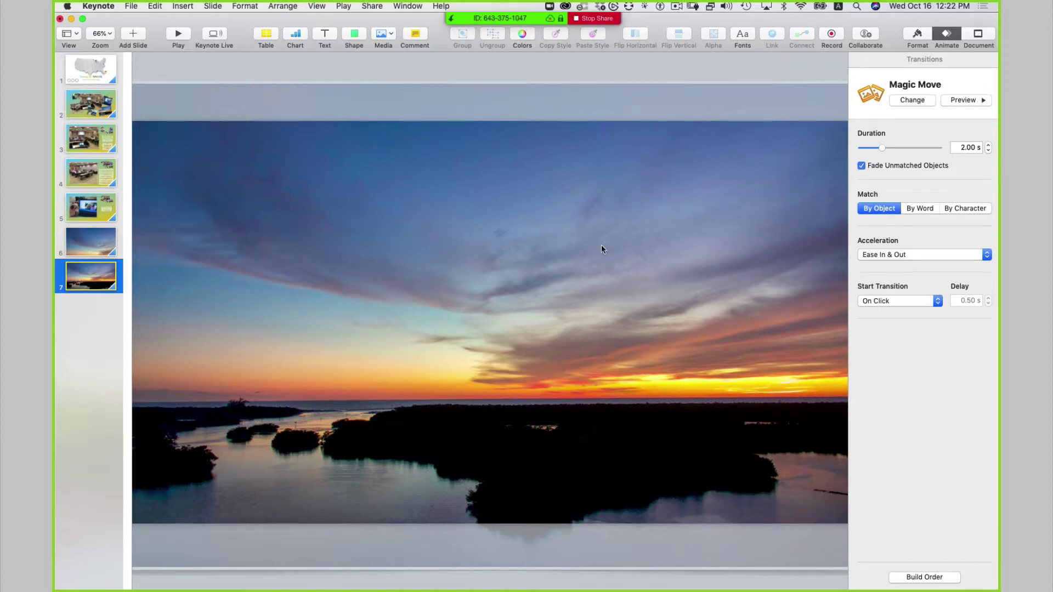
{"action": "left_click", "coordinate": [962, 147]}
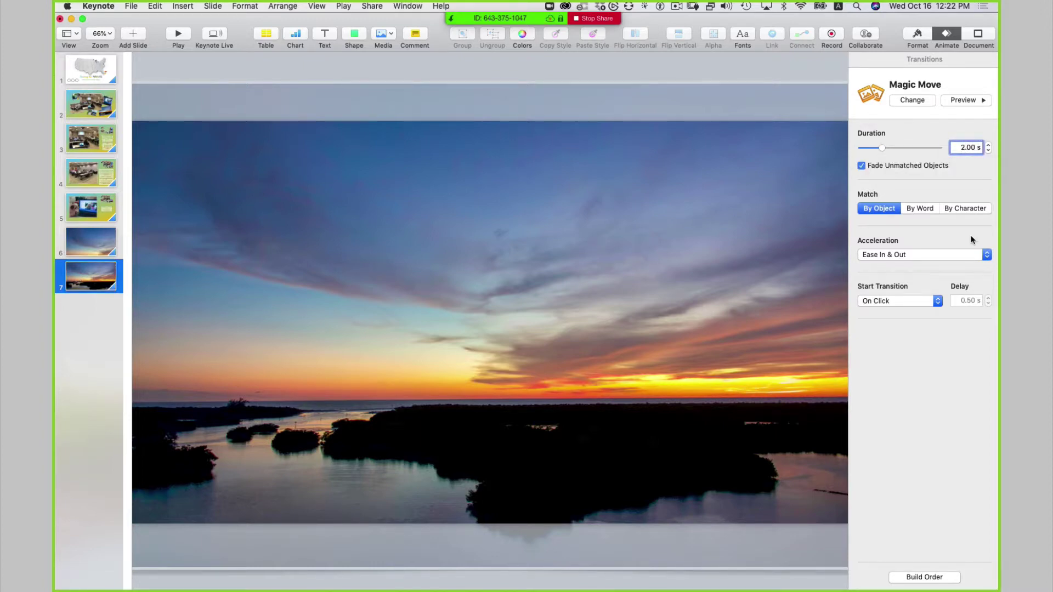
{"action": "key", "text": "Delete"}
{"action": "key", "text": "Delete"}
{"action": "left_click", "coordinate": [900, 298]}
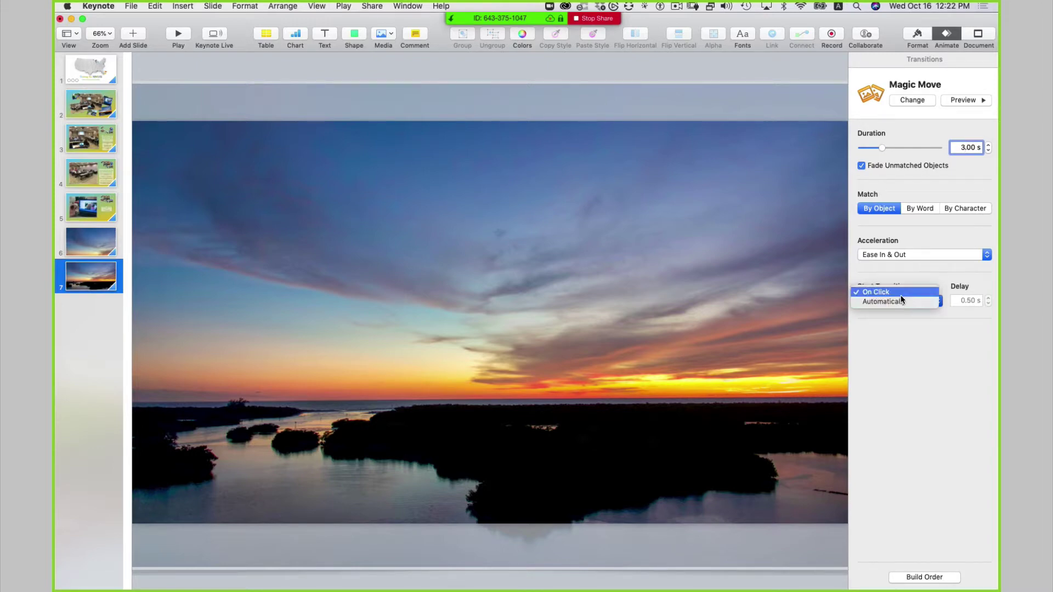
{"action": "left_click", "coordinate": [899, 300]}
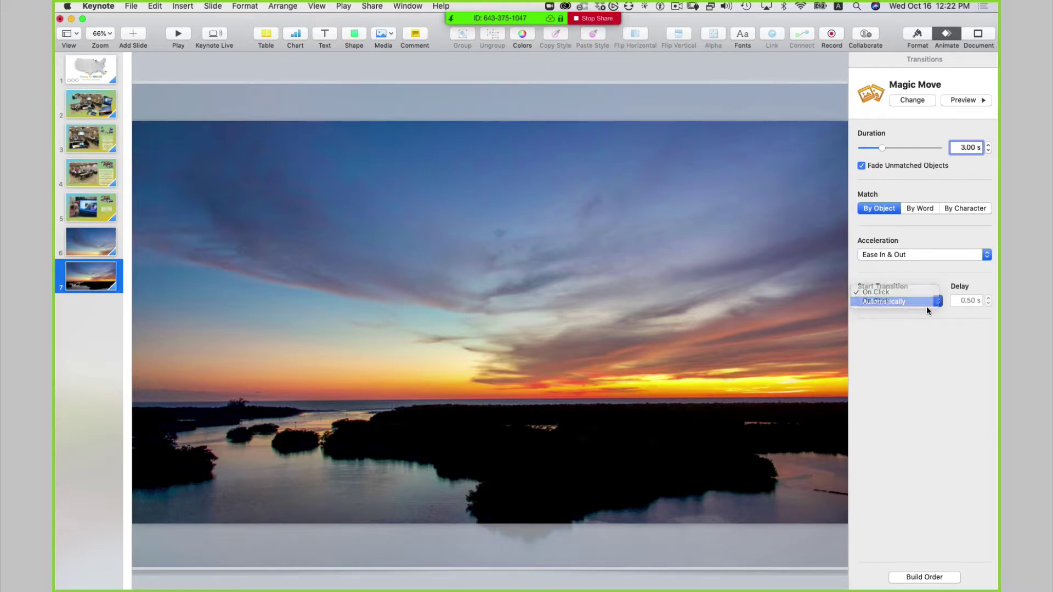
{"action": "left_click", "coordinate": [966, 301]}
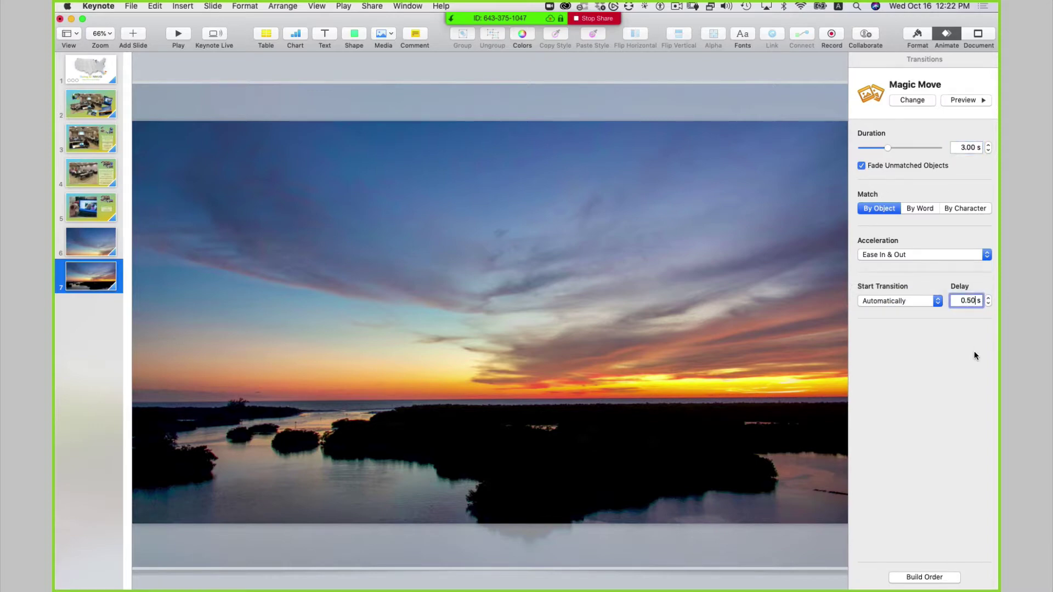
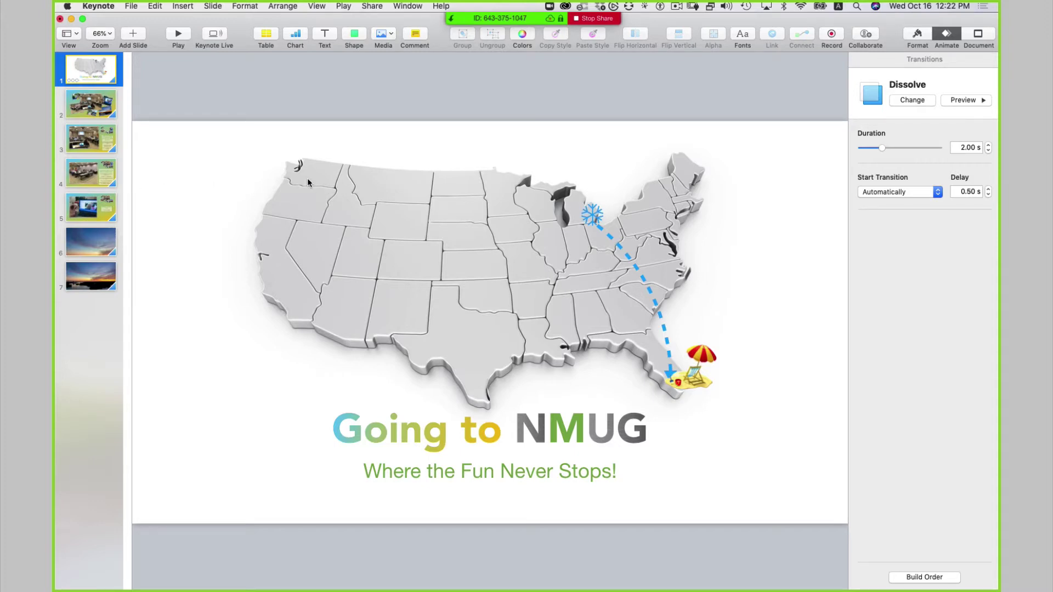
Play the slideshow from the title slide through slide 7, and return to the title slide.
{"action": "left_click", "coordinate": [179, 34]}
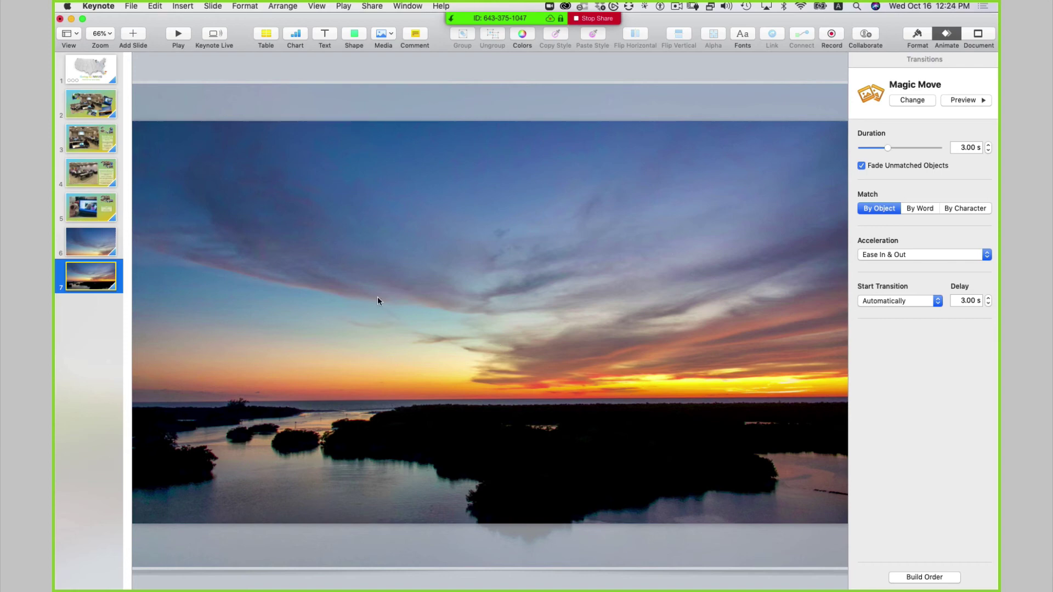
{"action": "left_click", "coordinate": [93, 69]}
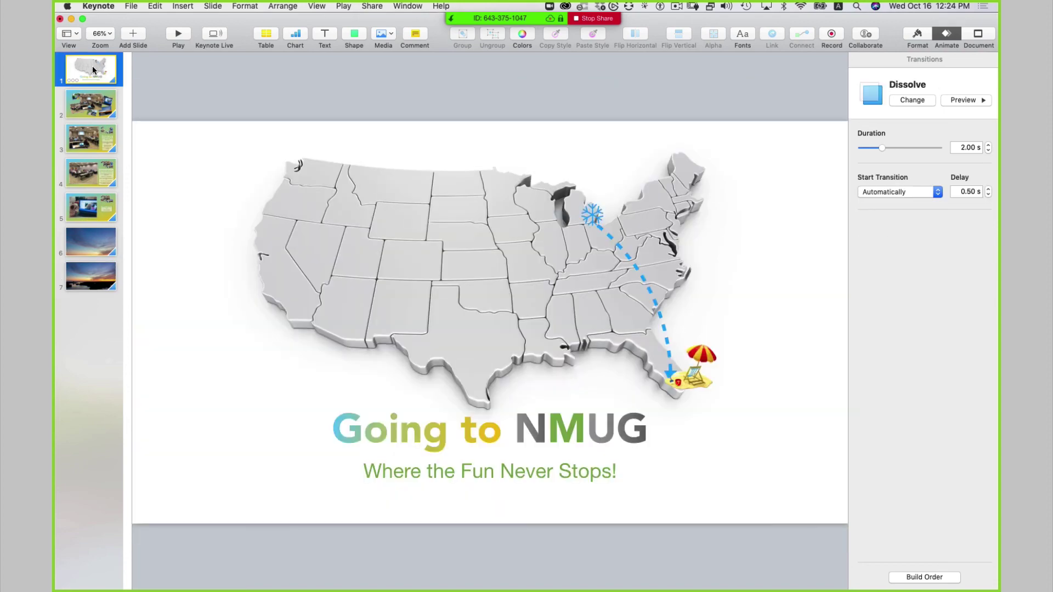